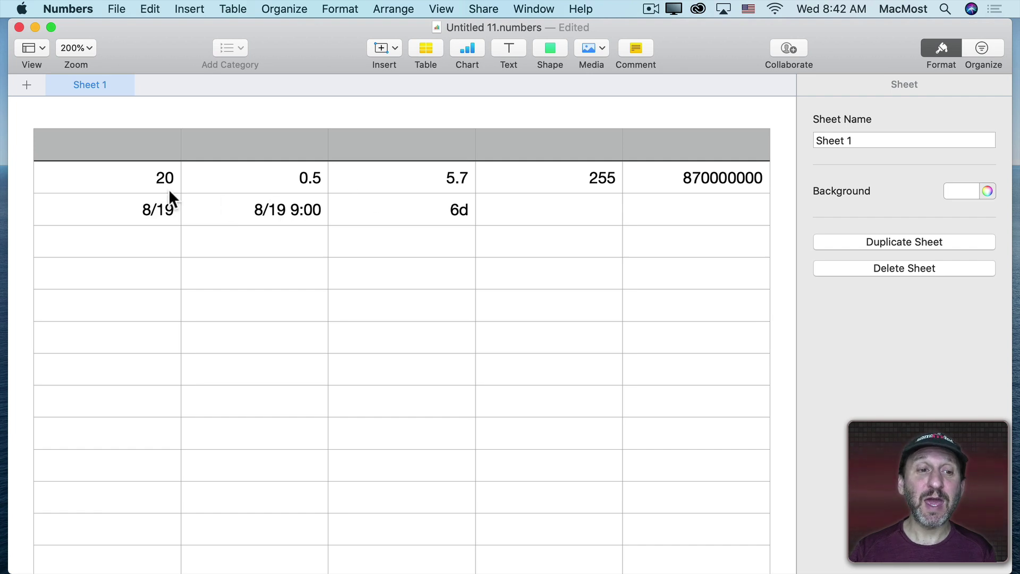
- Open the Cell format options and inspect the formats of A2, A3, B2, B3 and C3
{"action": "left_click", "coordinate": [142, 178]}
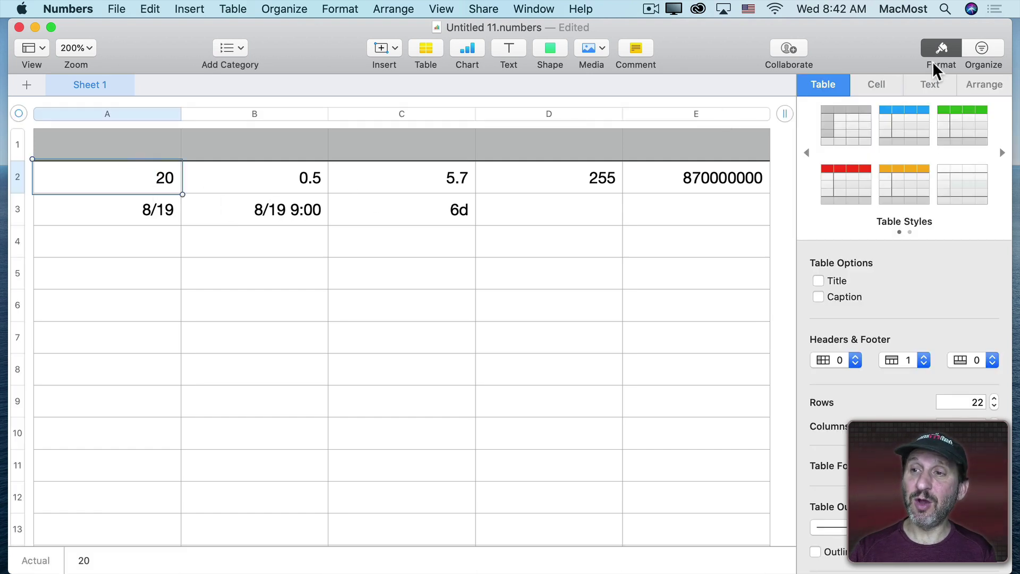
{"action": "left_click", "coordinate": [877, 83]}
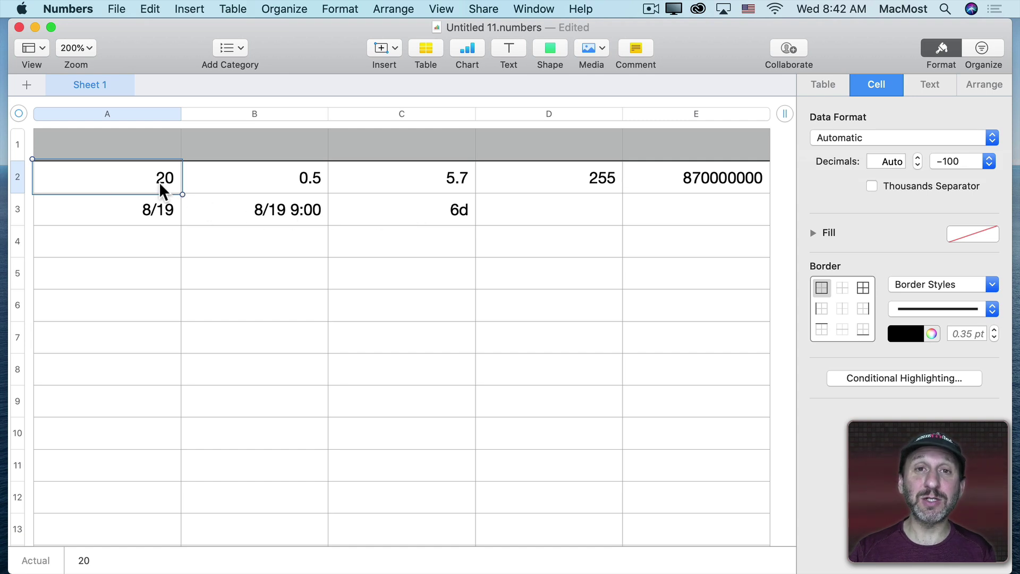
{"action": "left_click", "coordinate": [160, 211]}
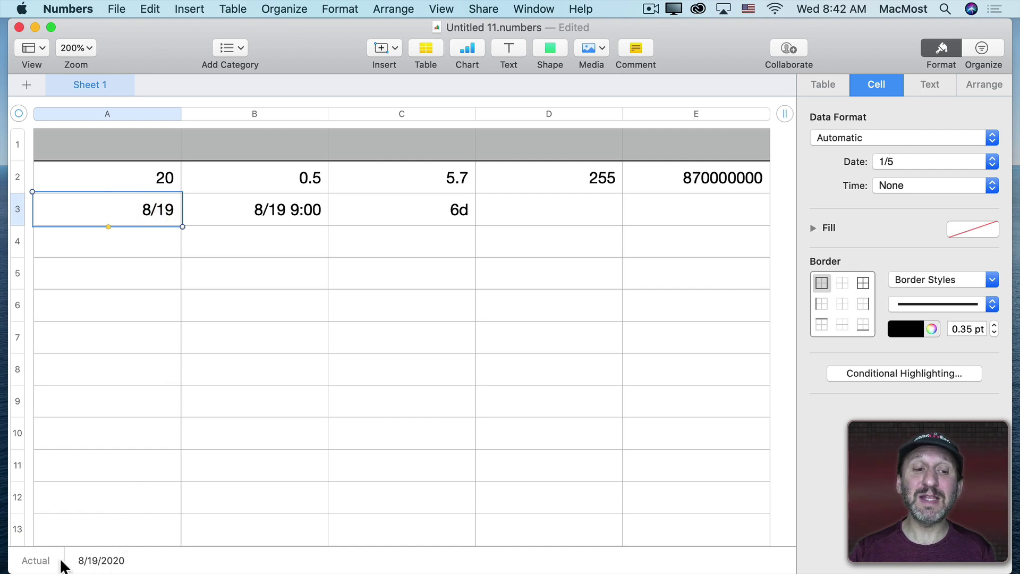
{"action": "left_click", "coordinate": [146, 179]}
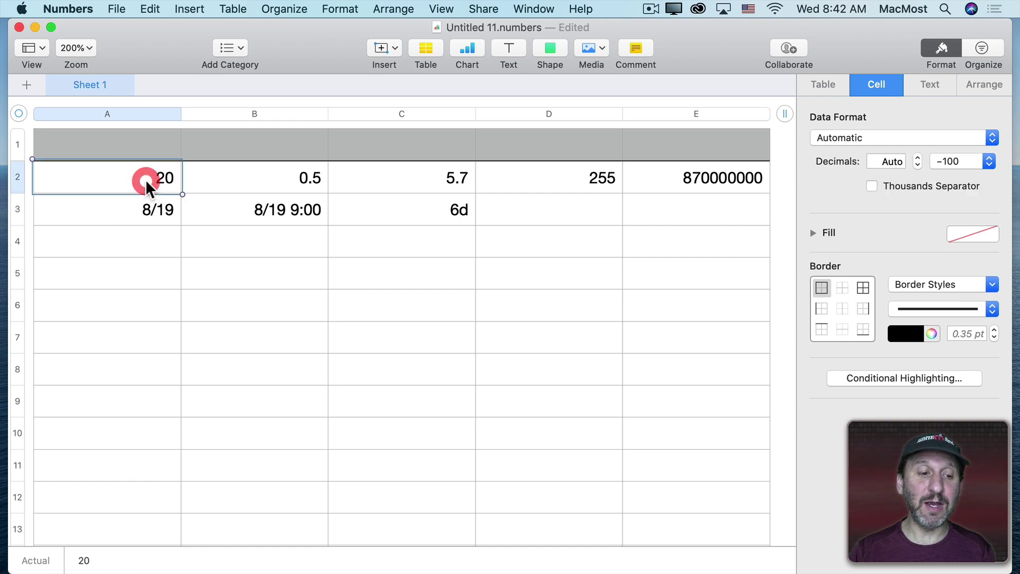
{"action": "left_click", "coordinate": [148, 218]}
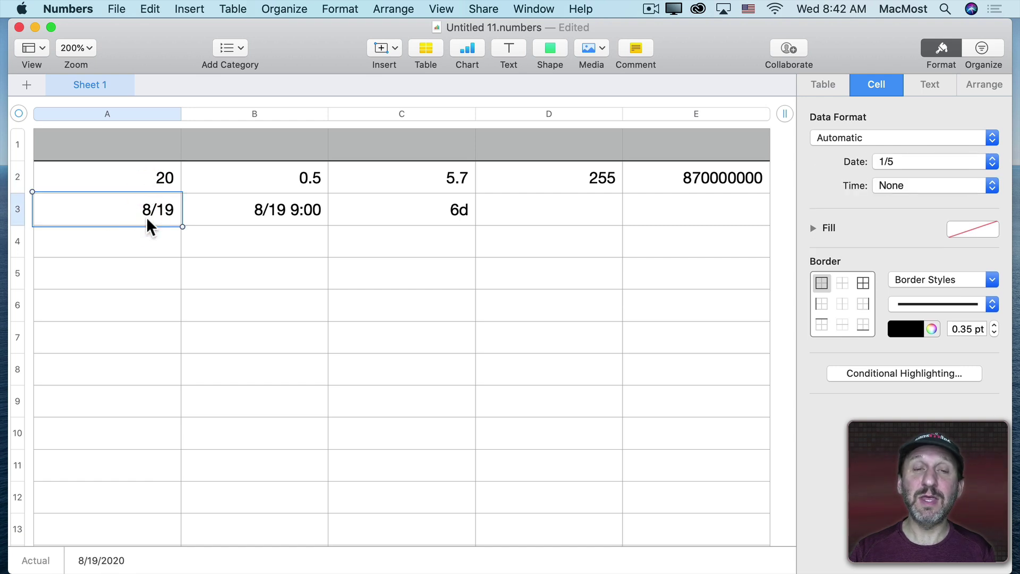
{"action": "left_click", "coordinate": [230, 210]}
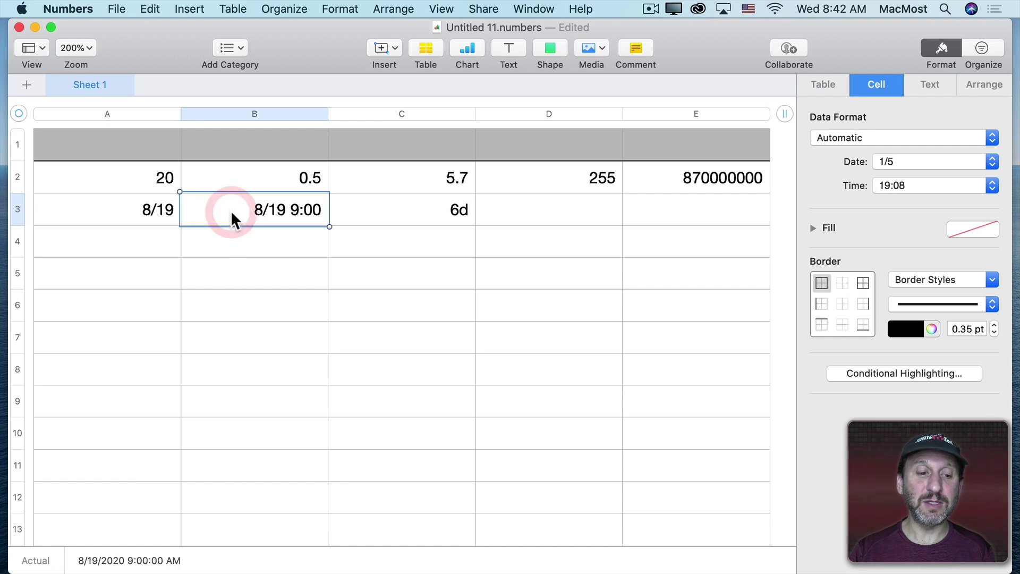
{"action": "left_click", "coordinate": [270, 182]}
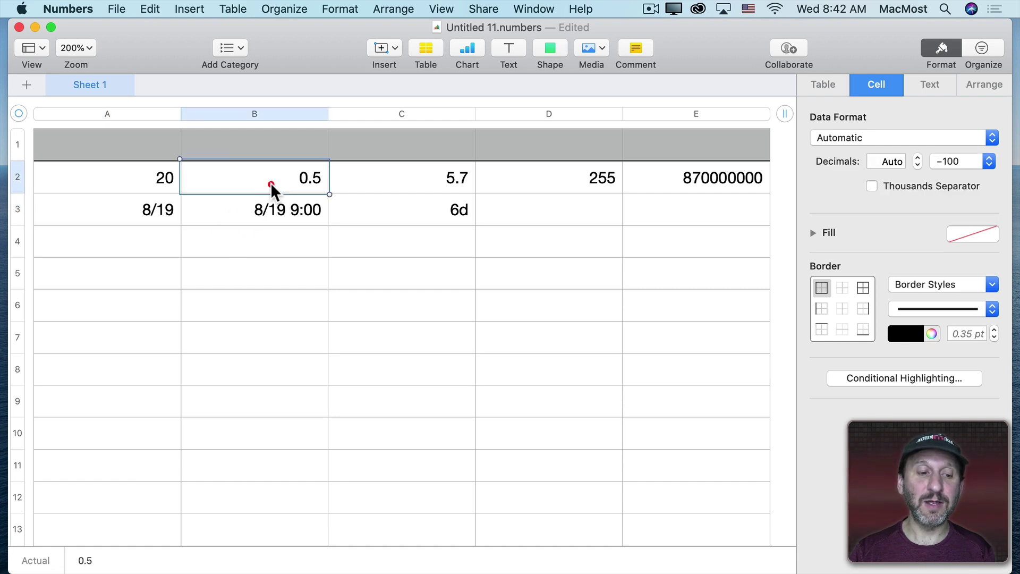
{"action": "left_click", "coordinate": [375, 212]}
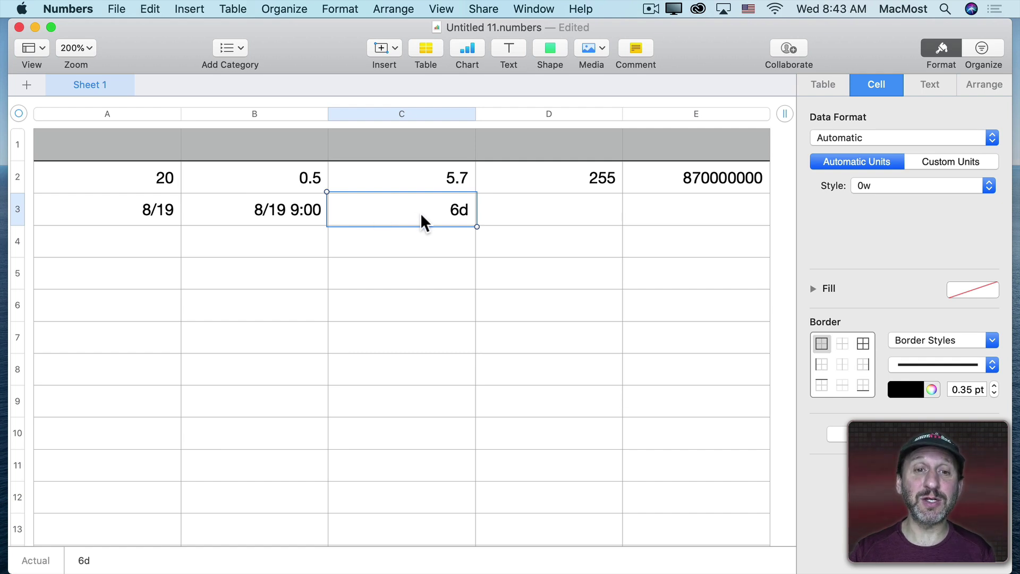
- Enter the word Text in cell D3 beside the 6d duration
{"action": "left_click", "coordinate": [504, 207]}
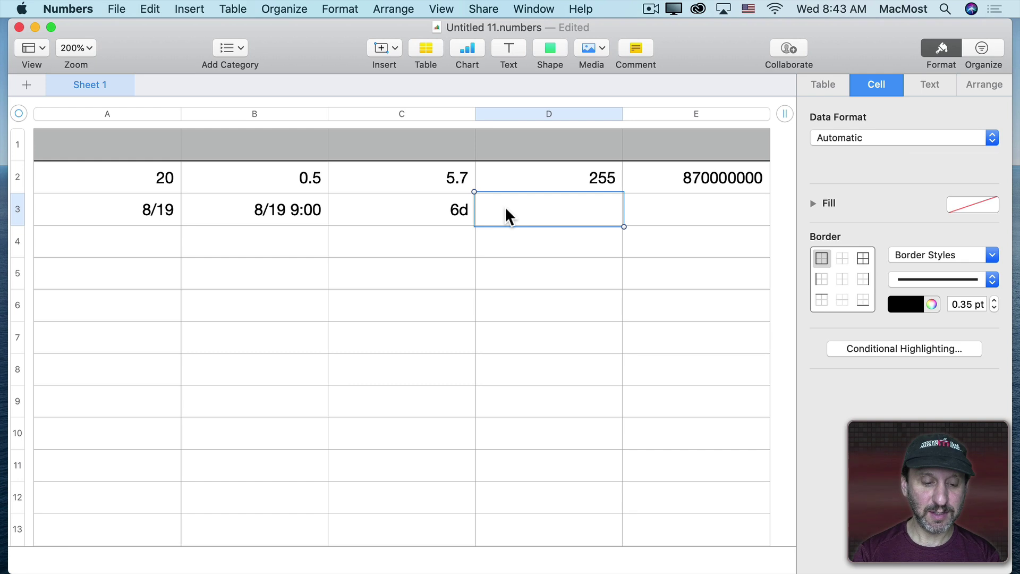
{"action": "type", "text": "Text"}
{"action": "key", "text": "Return"}
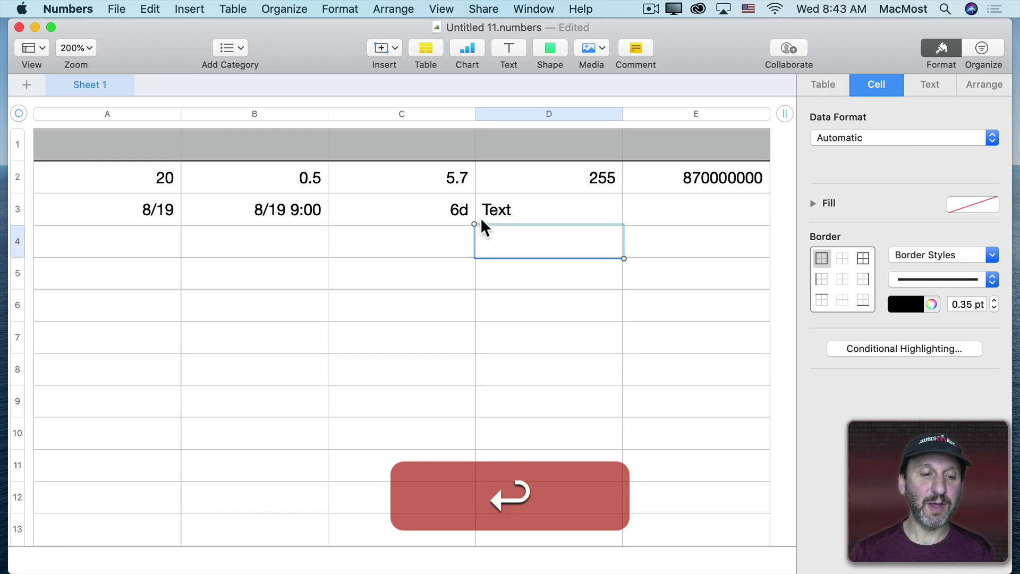
{"action": "left_click", "coordinate": [505, 215]}
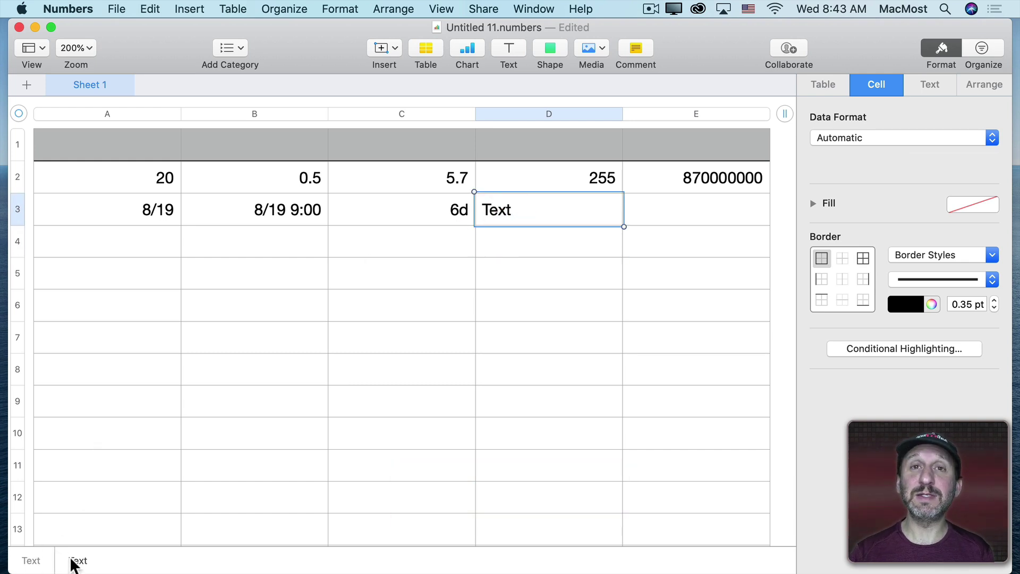
- Format A2 as Number with 2 decimal places, showing 20.00
{"action": "left_click", "coordinate": [174, 180]}
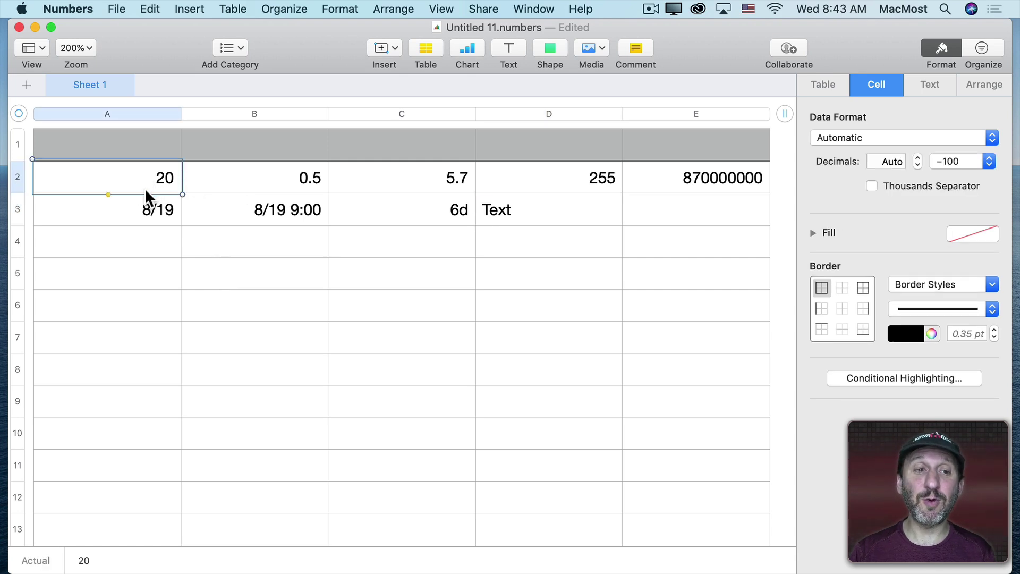
{"action": "left_click", "coordinate": [846, 137]}
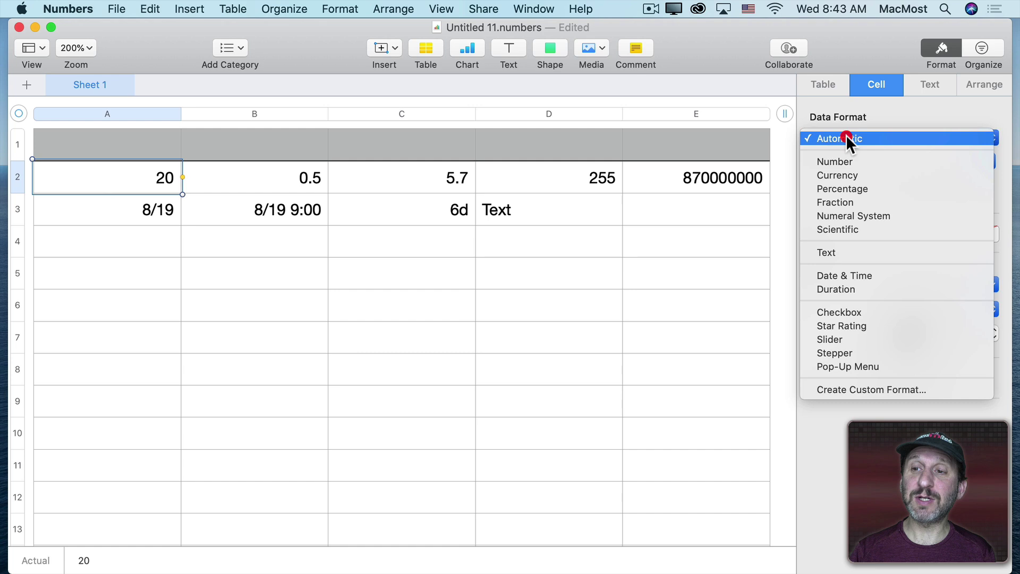
{"action": "left_click", "coordinate": [849, 163]}
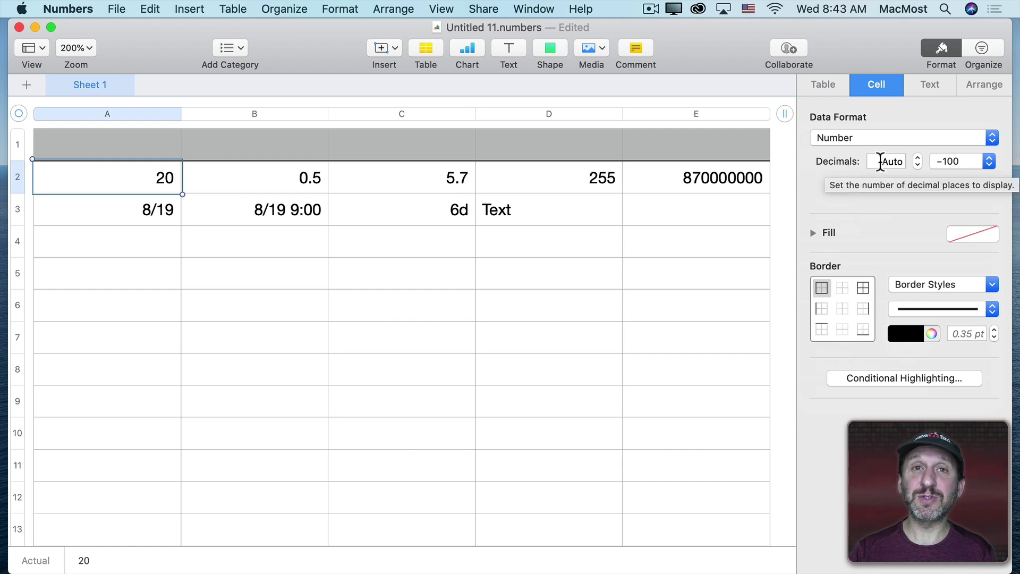
{"action": "left_click", "coordinate": [881, 162]}
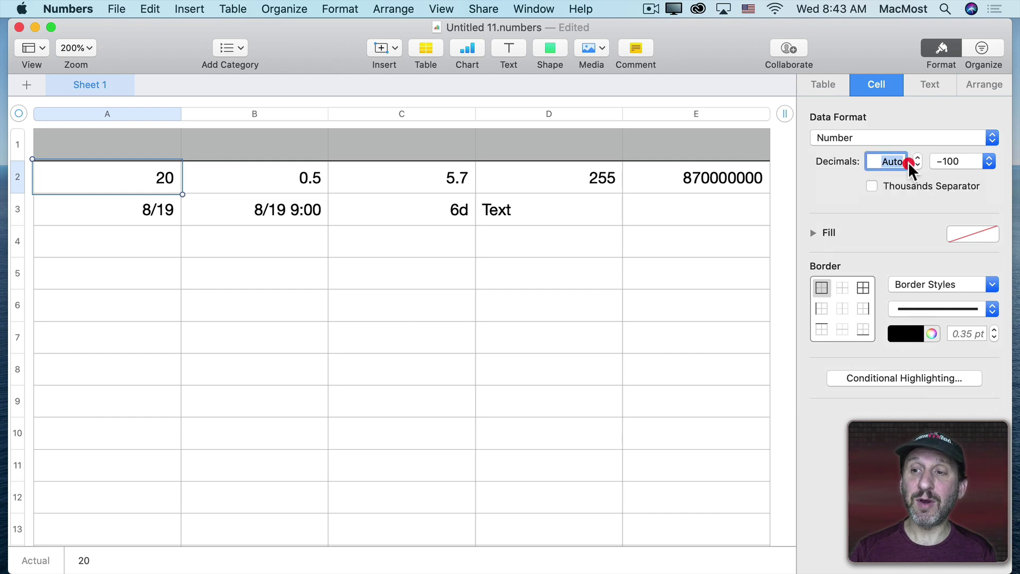
{"action": "type", "text": "2"}
{"action": "key", "text": "Return"}
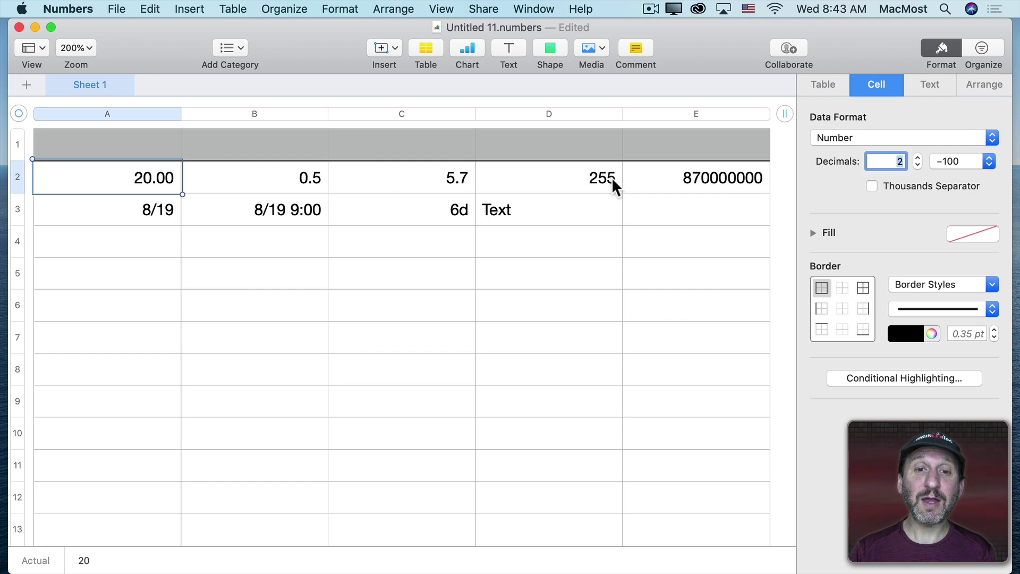
- Format C2 as Number with 0 decimal places, so 5.7 shows as 6
{"action": "left_click", "coordinate": [395, 177]}
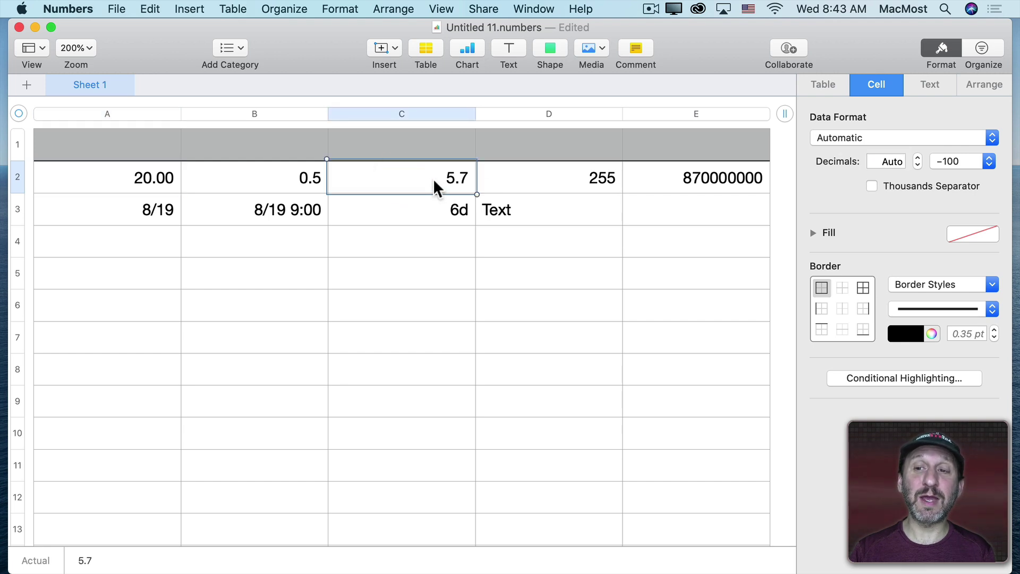
{"action": "left_click", "coordinate": [861, 139]}
{"action": "left_click", "coordinate": [861, 159]}
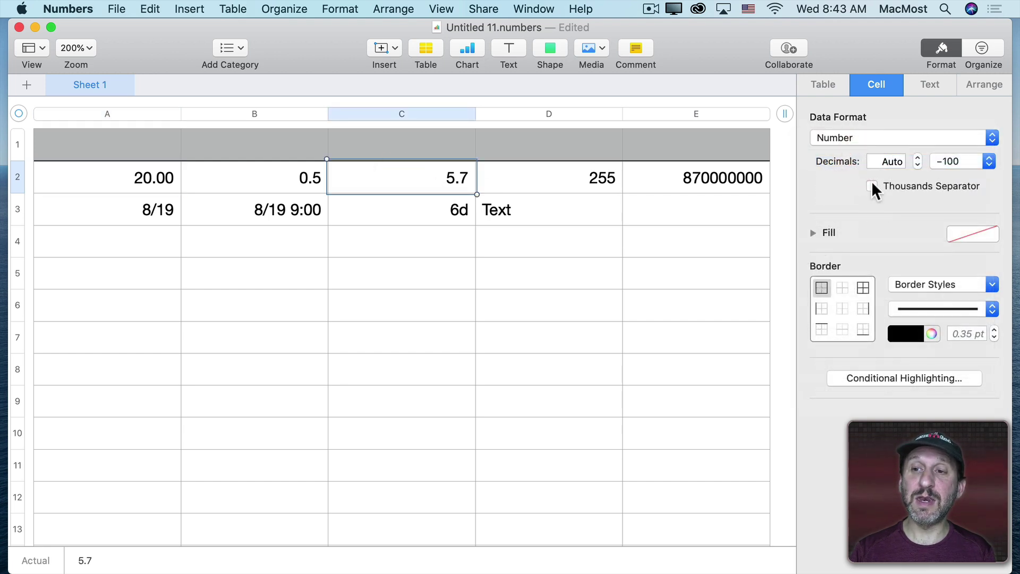
{"action": "left_click", "coordinate": [884, 161]}
{"action": "type", "text": "0"}
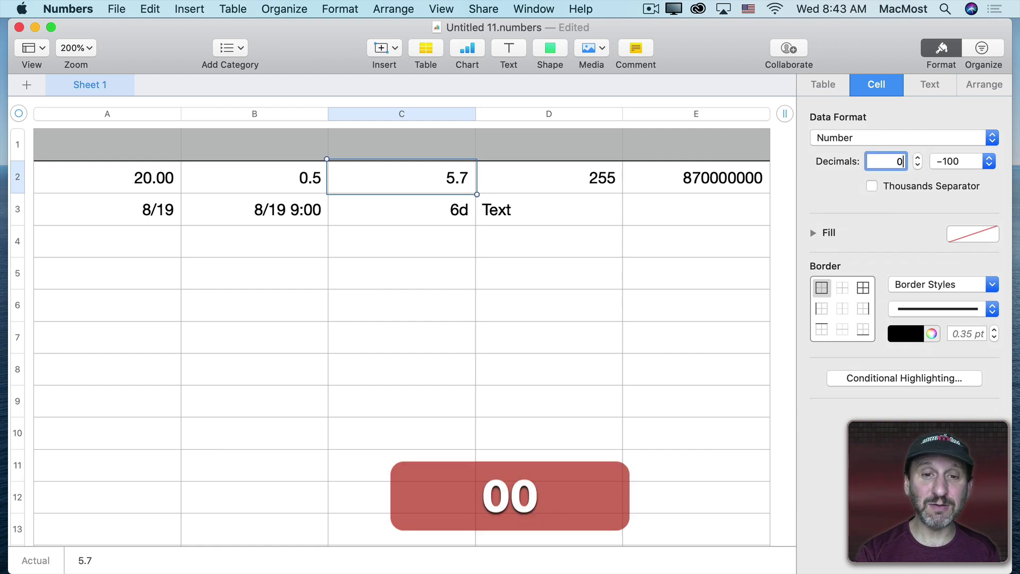
{"action": "key", "text": "Return"}
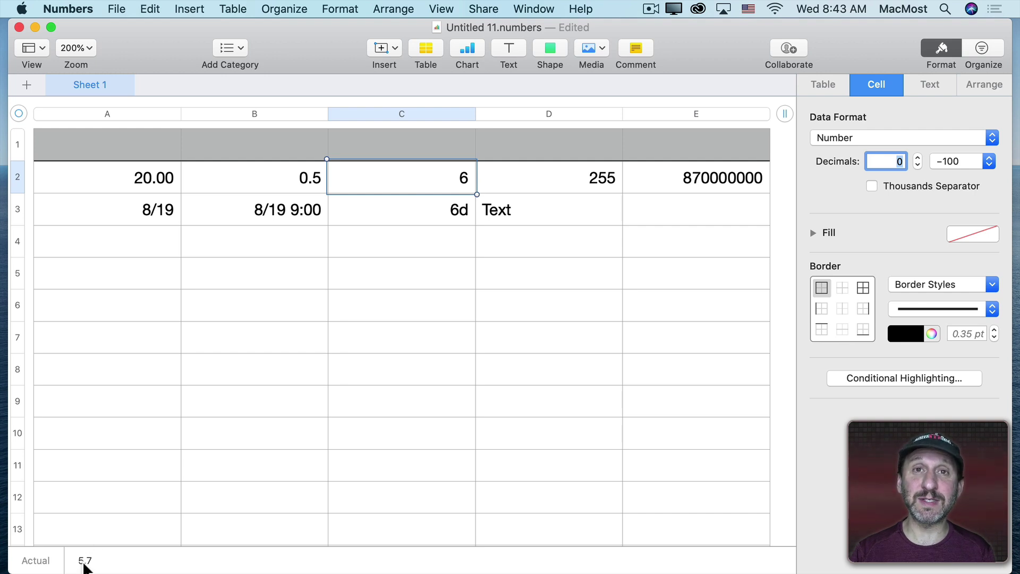
- Preview the negative-number styles, then format E2 as Number with thousands separators
{"action": "left_click", "coordinate": [960, 161]}
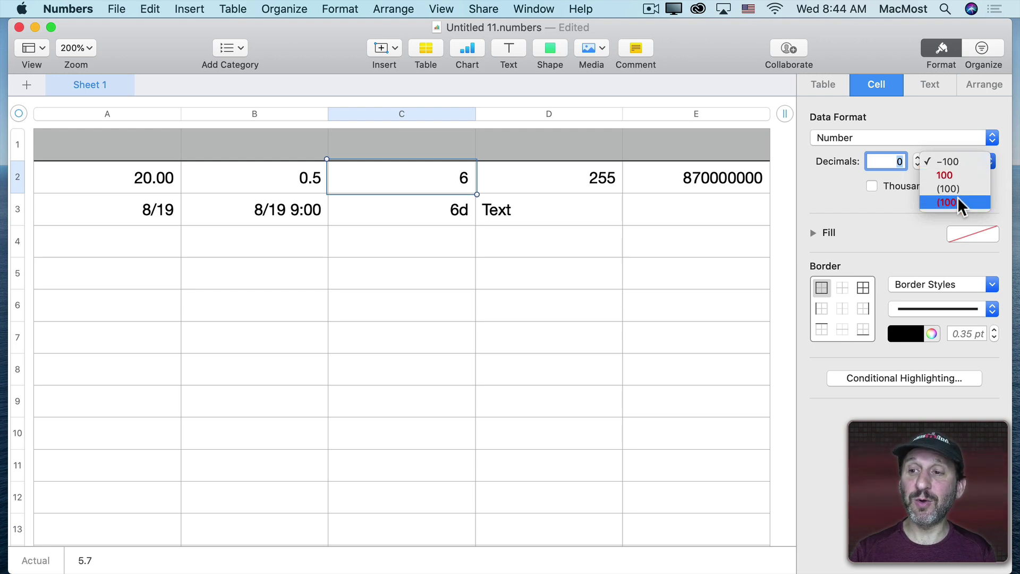
{"action": "key", "text": "Escape"}
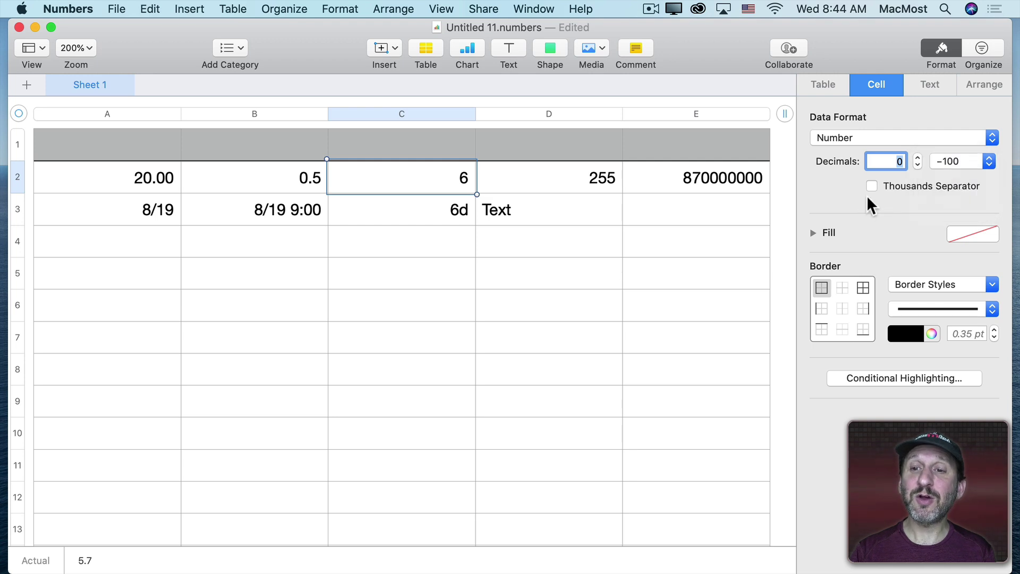
{"action": "left_click", "coordinate": [717, 182]}
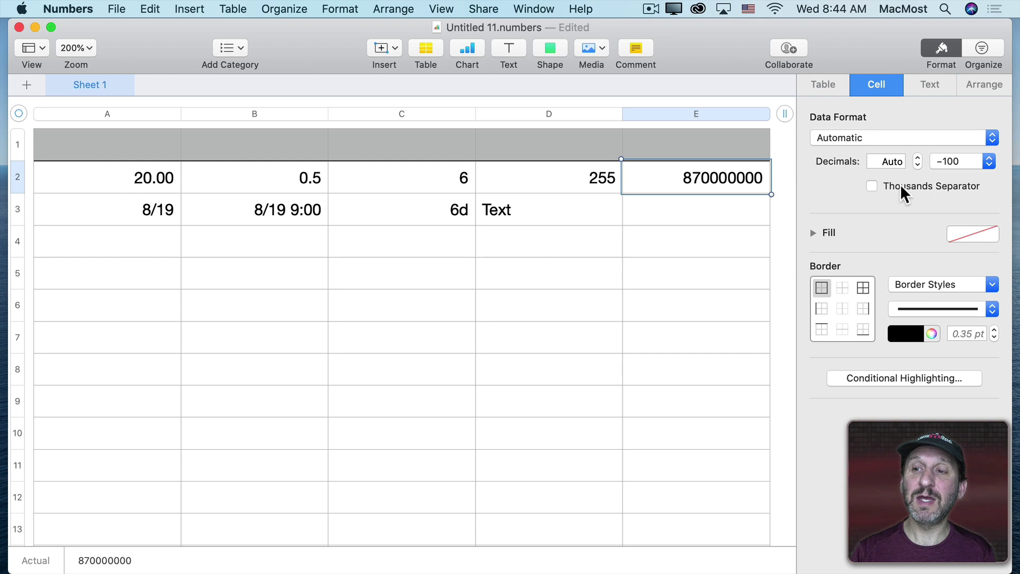
{"action": "left_click", "coordinate": [882, 139]}
{"action": "left_click", "coordinate": [879, 166]}
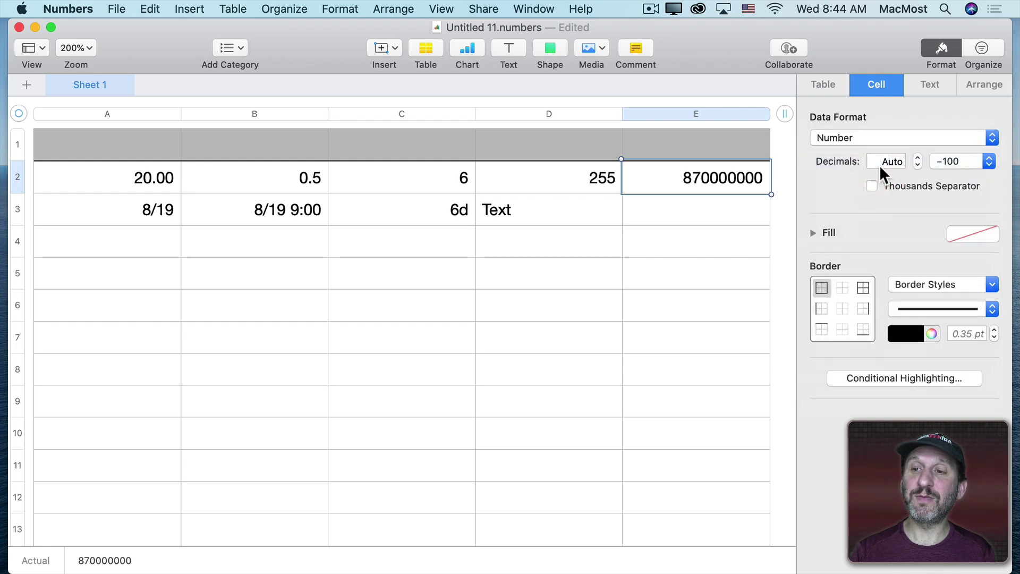
{"action": "left_click", "coordinate": [906, 188]}
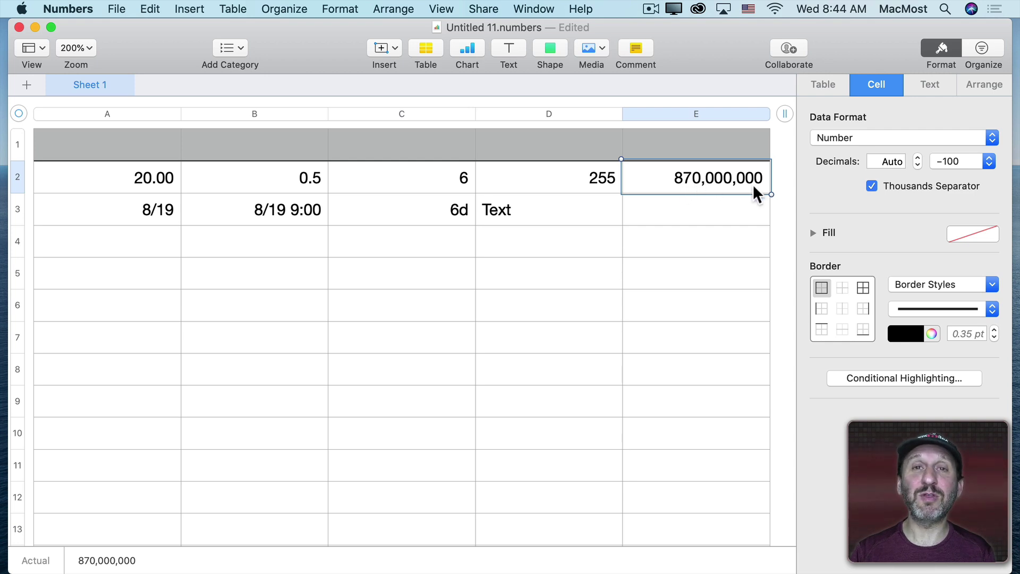
- Show A2 as US Dollar currency in accounting style, after briefly trying Euros
{"action": "left_click", "coordinate": [879, 141]}
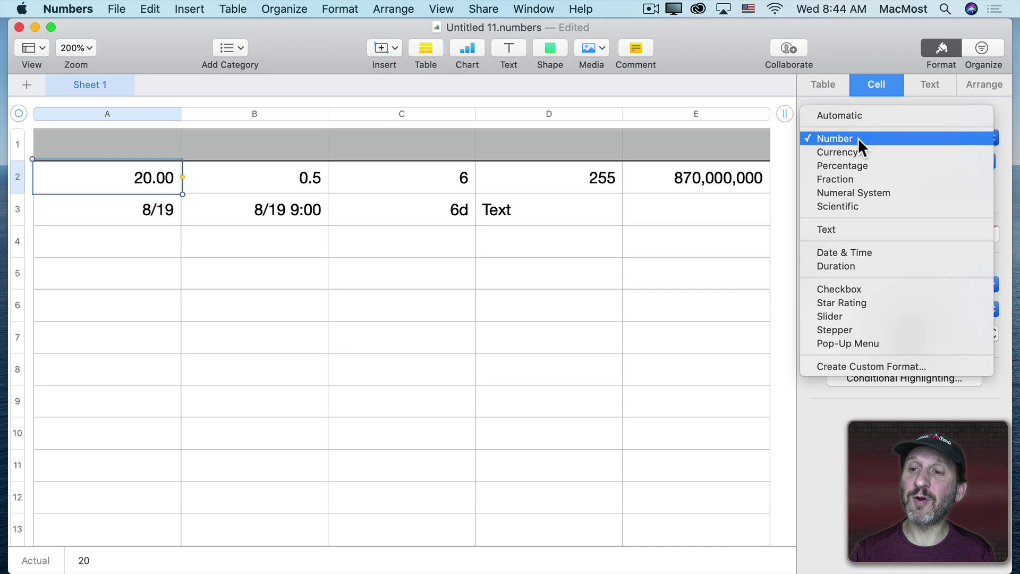
{"action": "left_click", "coordinate": [860, 150]}
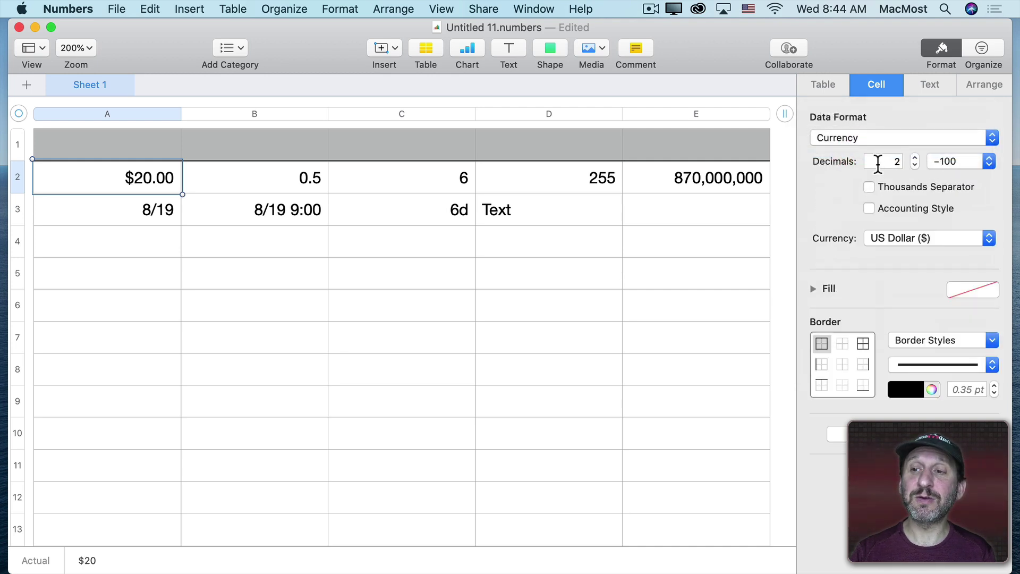
{"action": "left_click", "coordinate": [948, 162]}
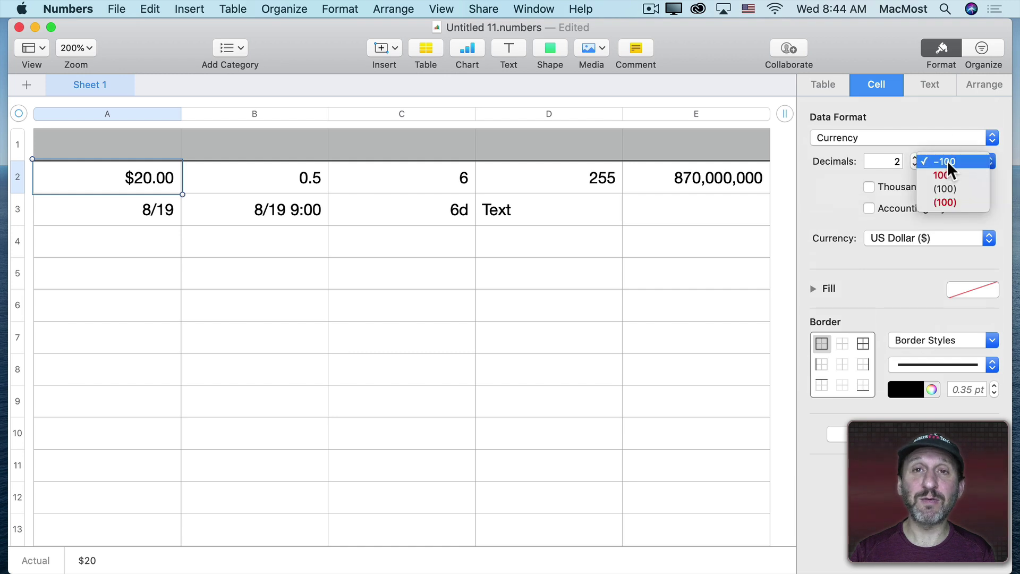
{"action": "left_click", "coordinate": [947, 160]}
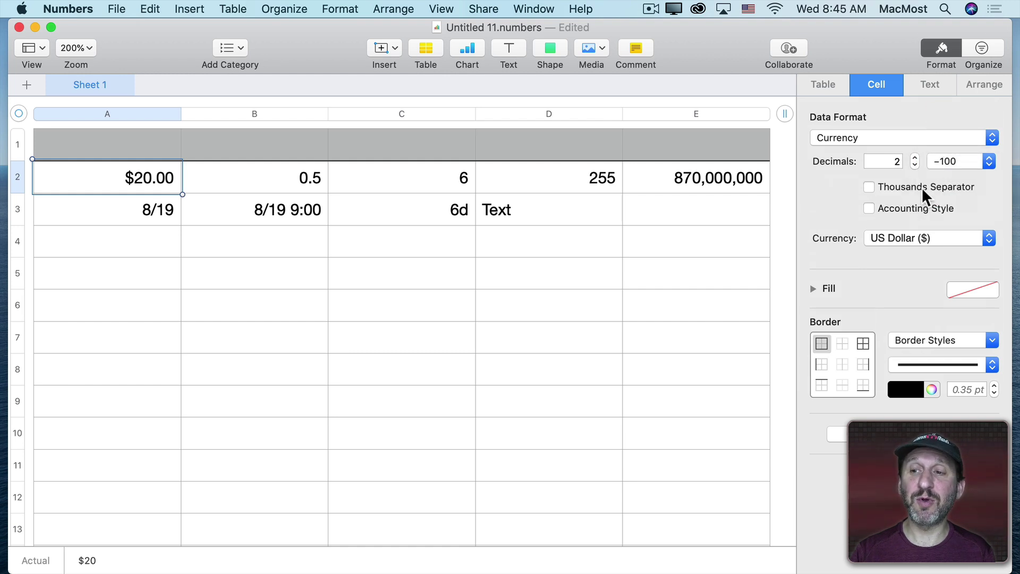
{"action": "left_click", "coordinate": [895, 238]}
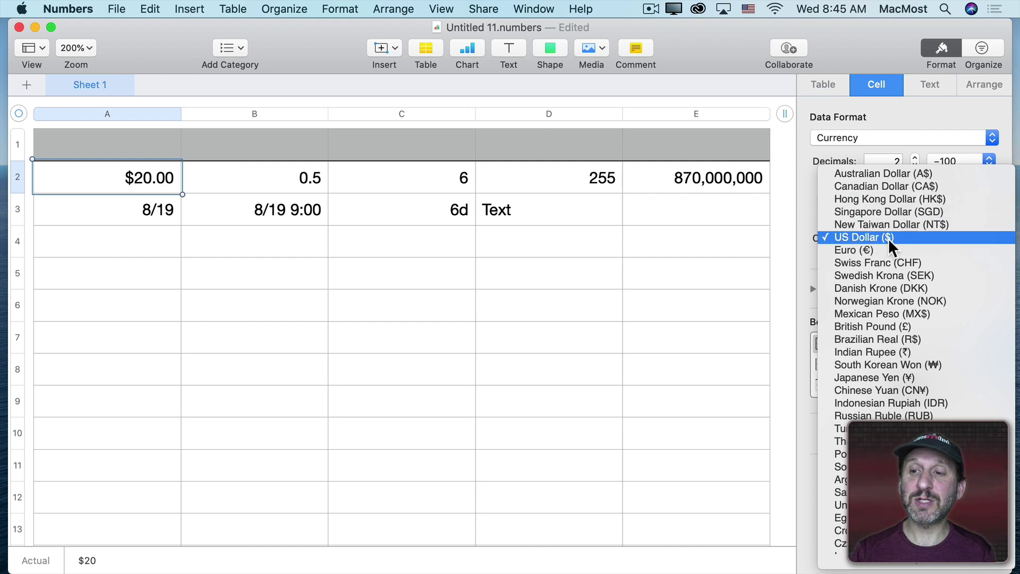
{"action": "left_click", "coordinate": [884, 248]}
{"action": "left_click", "coordinate": [884, 246]}
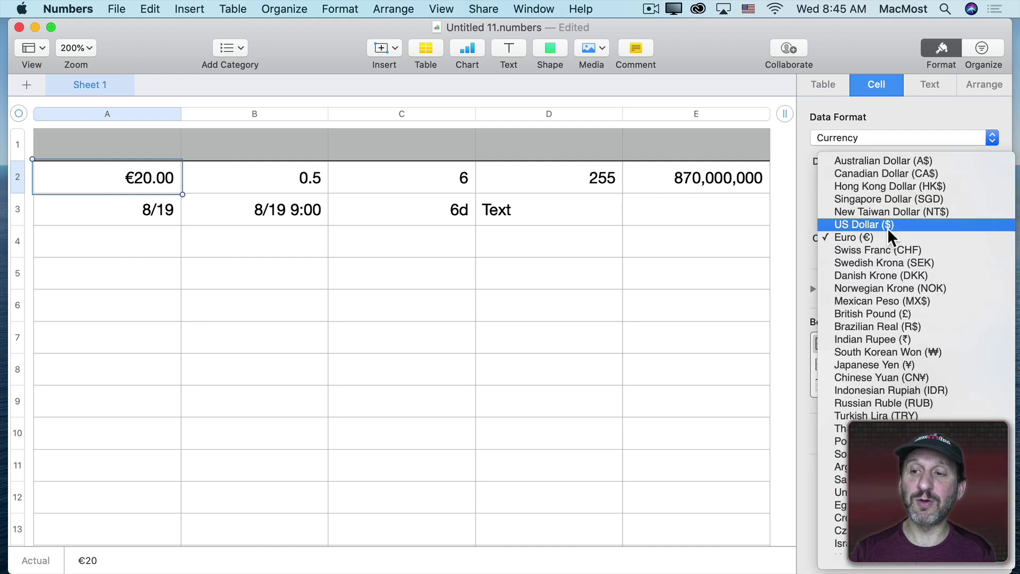
{"action": "left_click", "coordinate": [887, 223]}
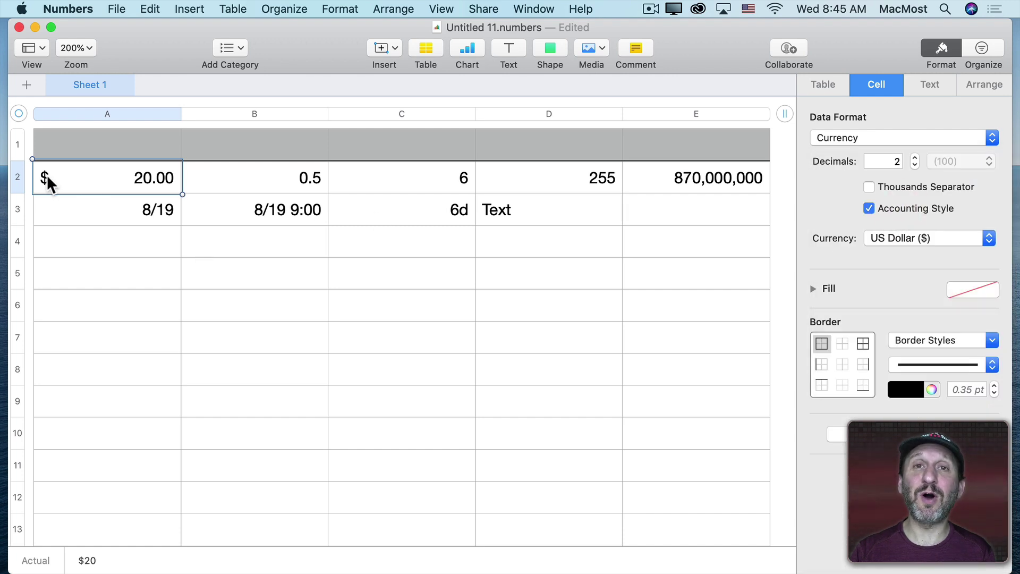
- Show B2's 0.5 and A2's 20.00 in Percentage format
{"action": "left_click", "coordinate": [254, 178]}
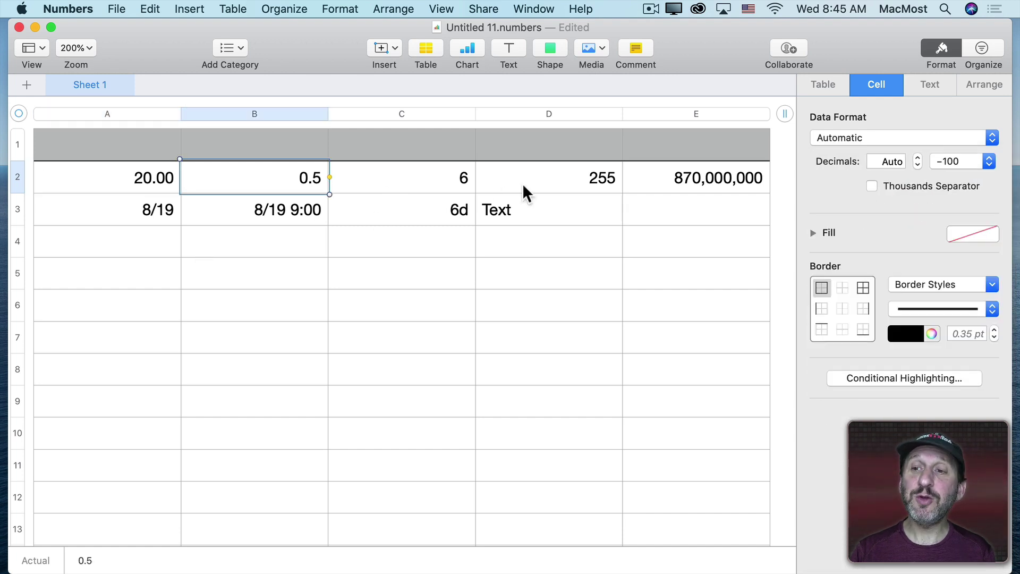
{"action": "left_click", "coordinate": [828, 142]}
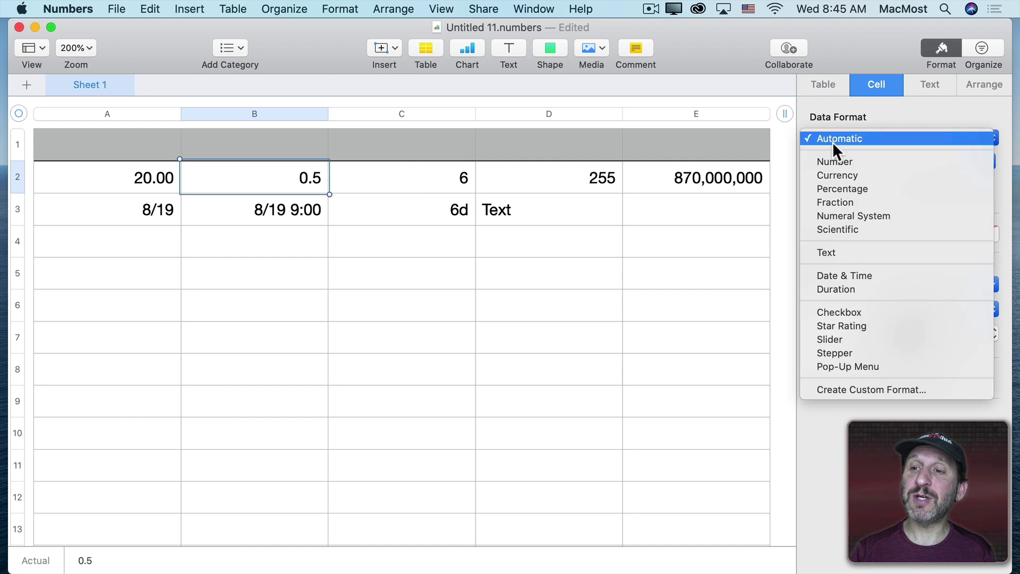
{"action": "left_click", "coordinate": [841, 189]}
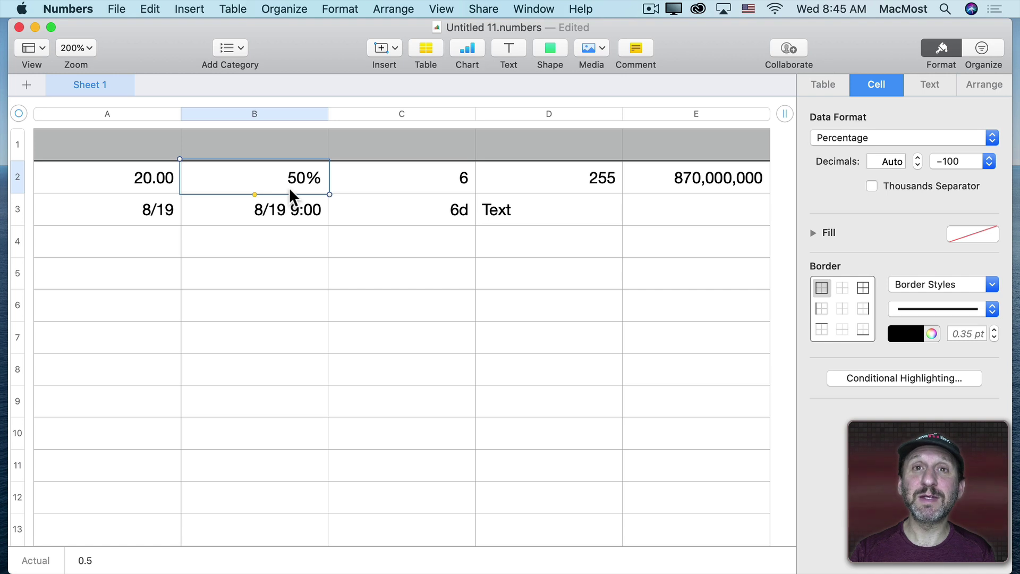
{"action": "left_click", "coordinate": [122, 182]}
{"action": "left_click", "coordinate": [900, 138]}
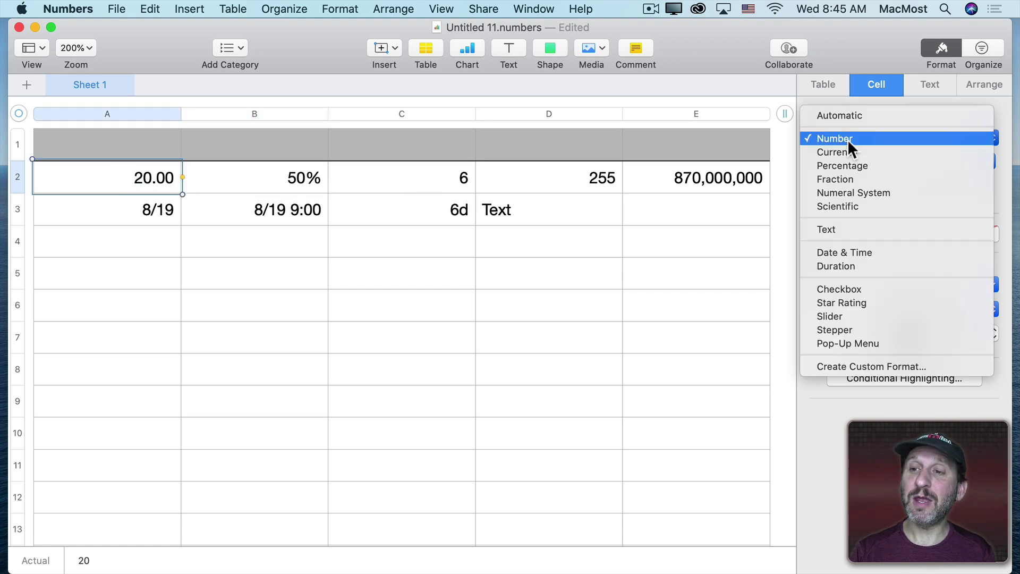
{"action": "left_click", "coordinate": [852, 166]}
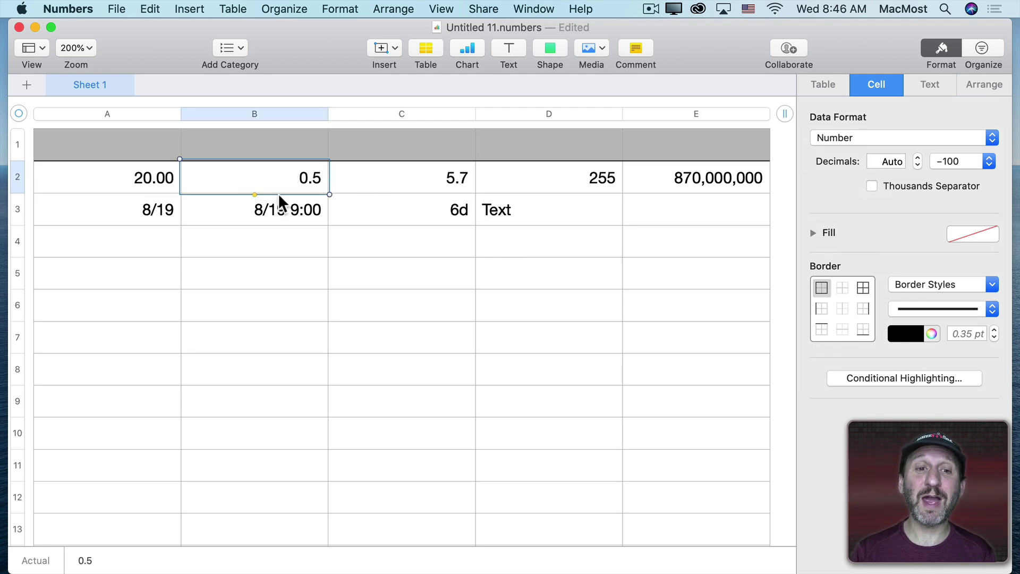
- Show B2's 0.5 as the fraction 1/2
{"action": "left_click", "coordinate": [865, 137]}
{"action": "left_click", "coordinate": [859, 179]}
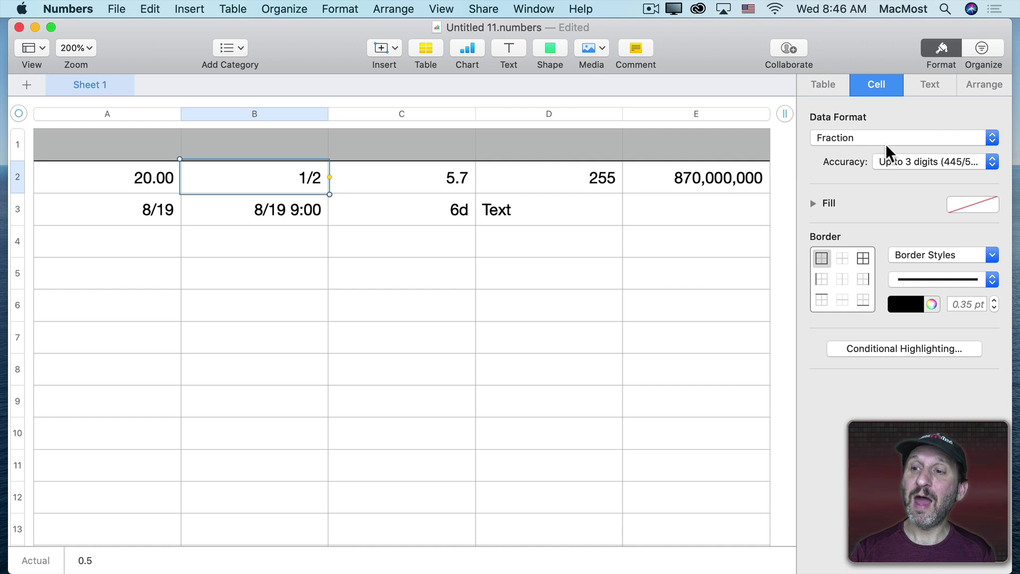
{"action": "left_click", "coordinate": [909, 161]}
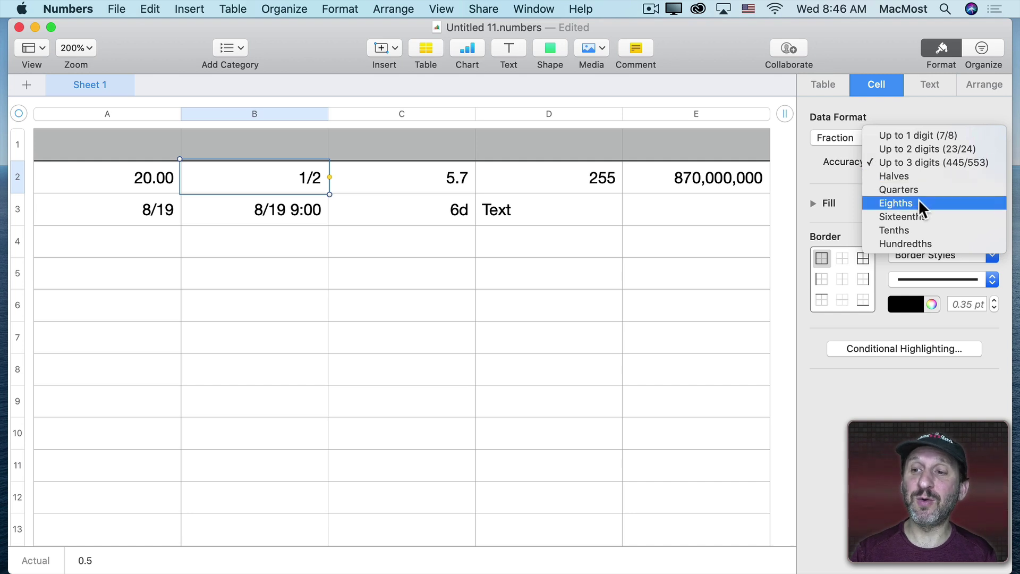
- Show C2's 5.7 as a fraction, trying hundredths, then rounding to quarters (5 3/4)
{"action": "left_click", "coordinate": [444, 181]}
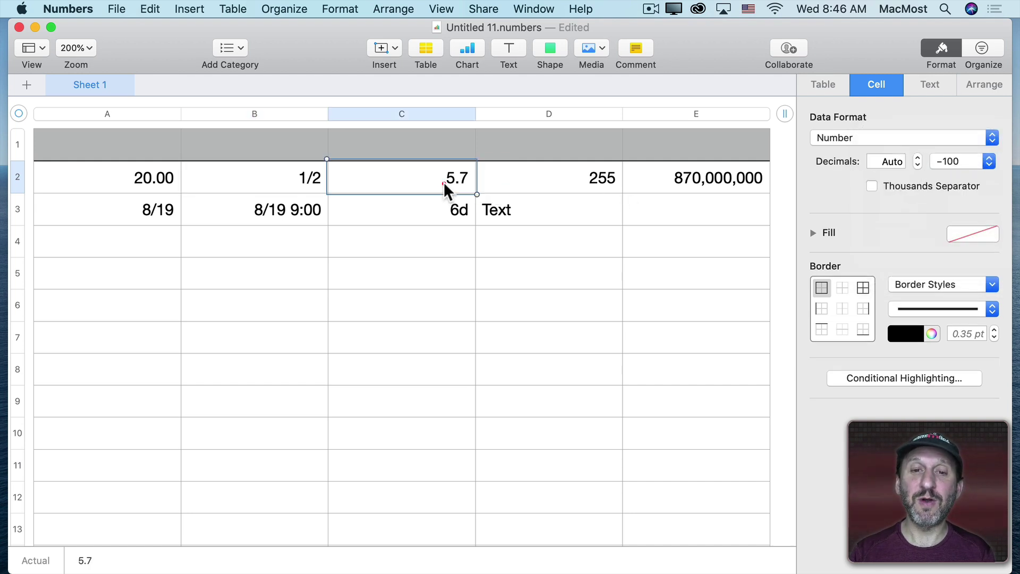
{"action": "left_click", "coordinate": [901, 138]}
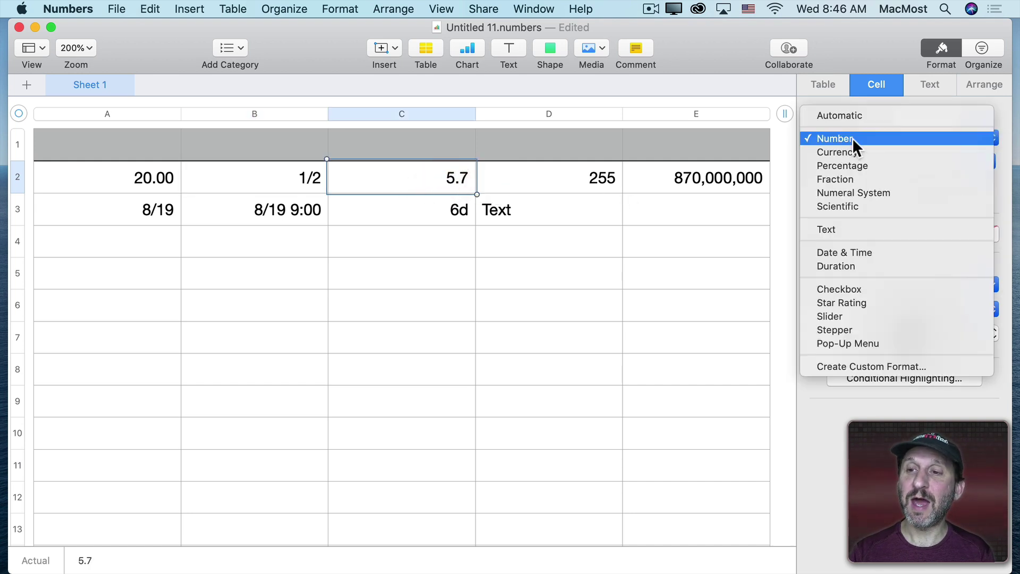
{"action": "left_click", "coordinate": [856, 177]}
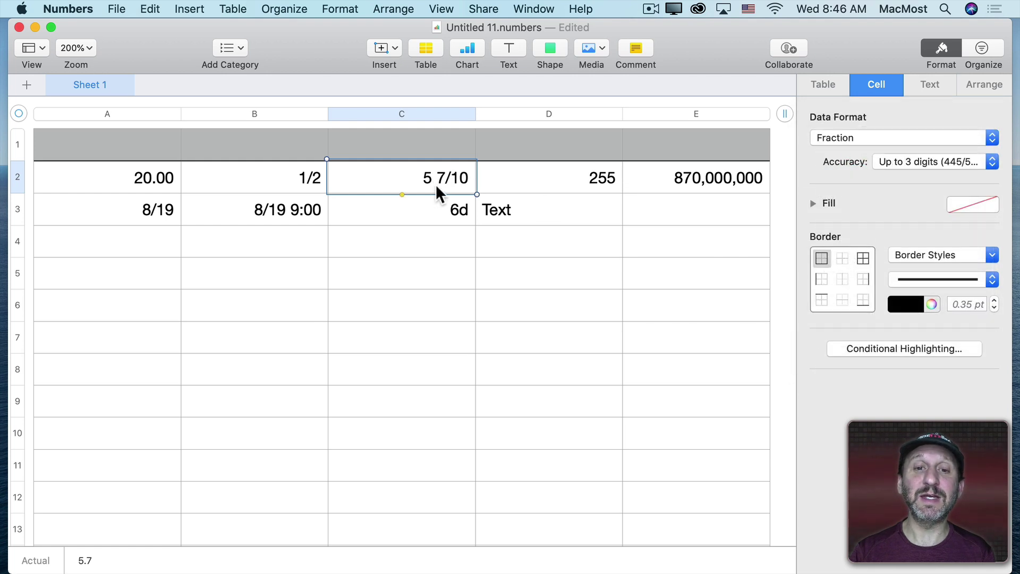
{"action": "left_click", "coordinate": [932, 161]}
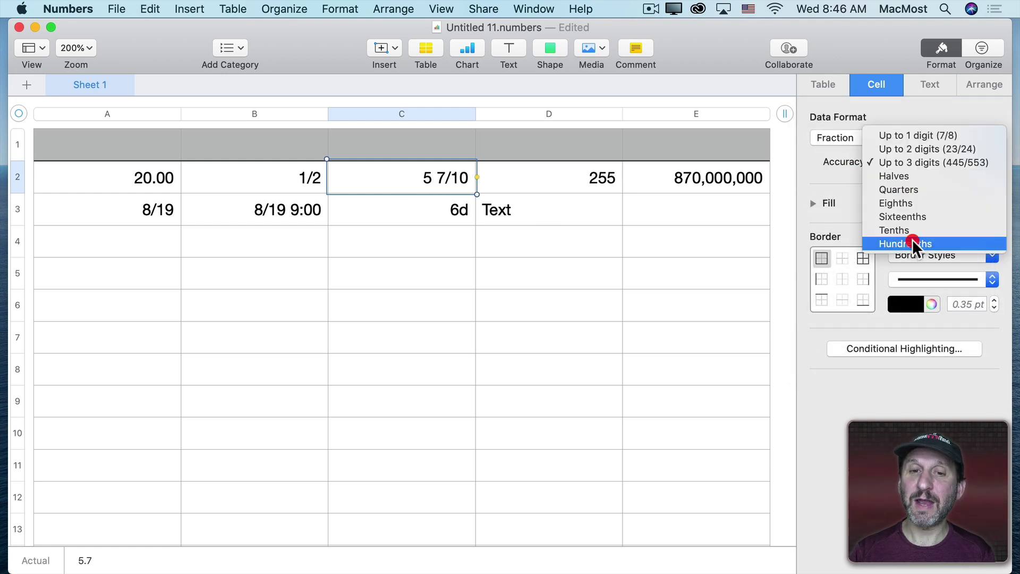
{"action": "left_click", "coordinate": [912, 239]}
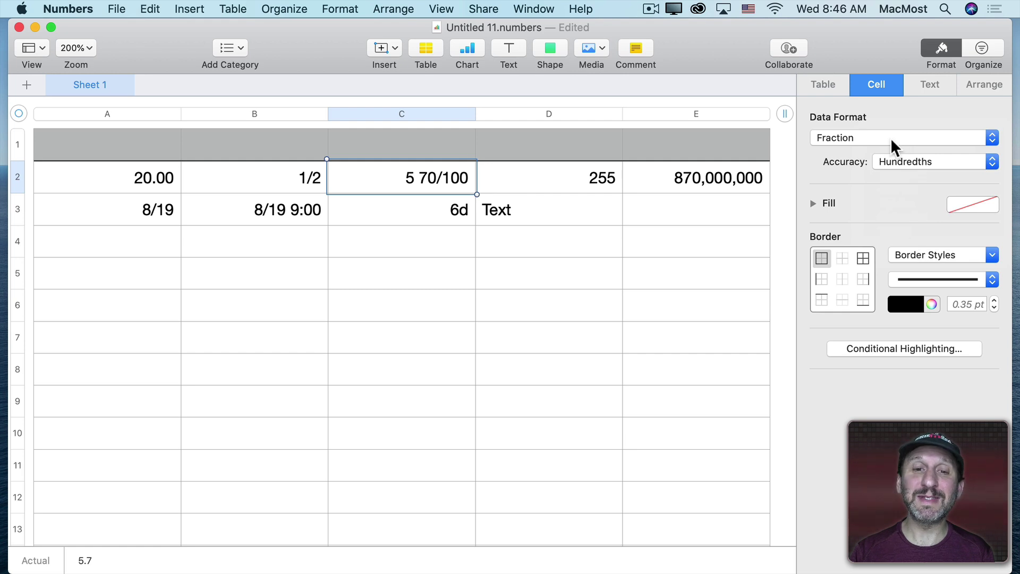
{"action": "left_click", "coordinate": [932, 162]}
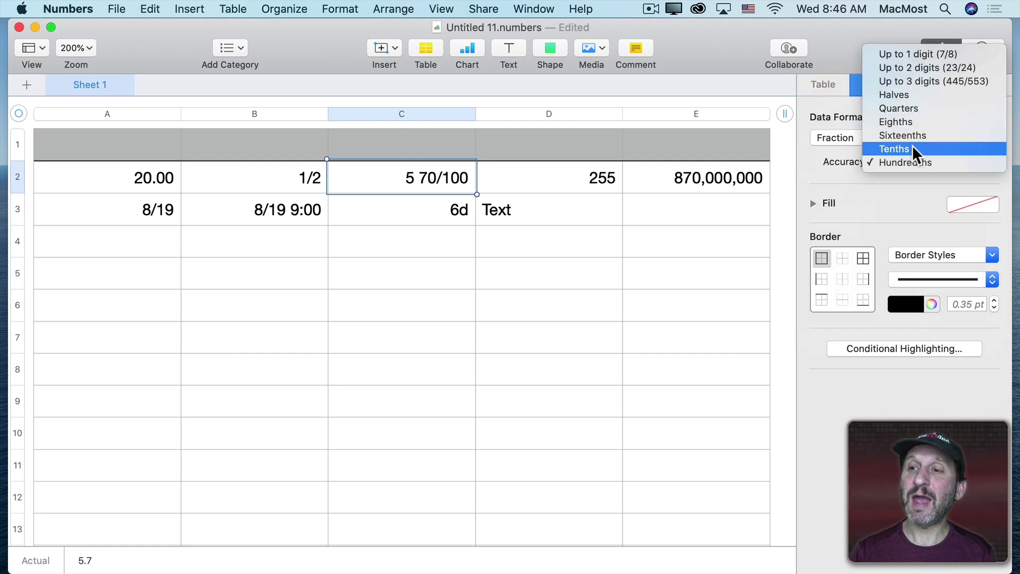
{"action": "left_click", "coordinate": [909, 111]}
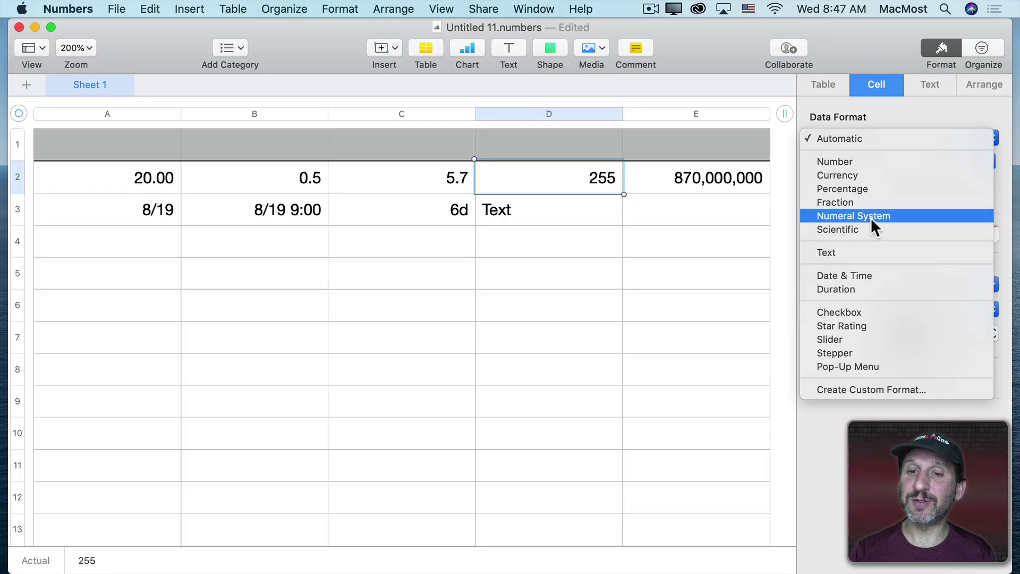
- Display D2's 255 in base 16 as FF, then select the 870,000,000 cell
{"action": "left_click", "coordinate": [870, 217]}
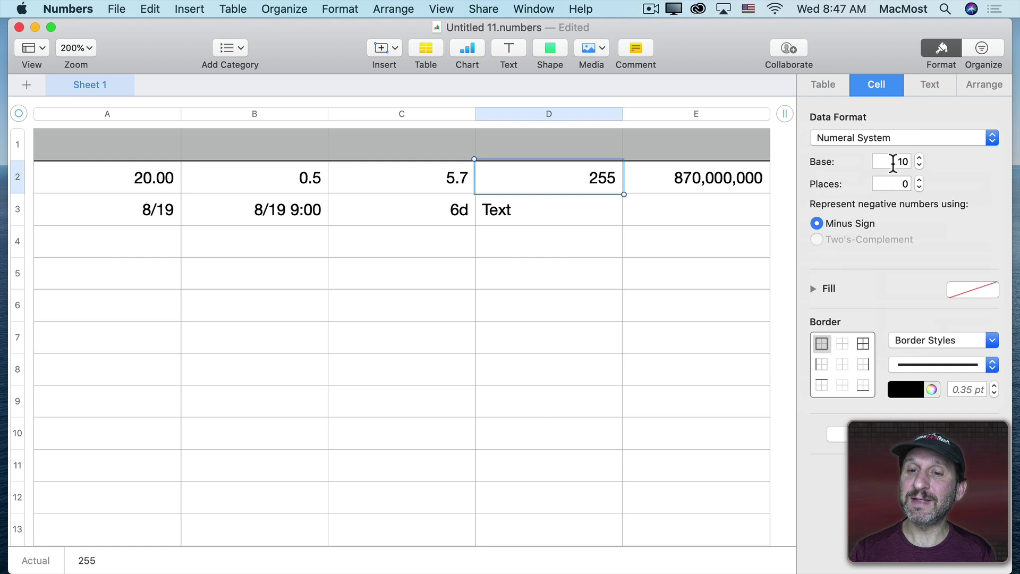
{"action": "double_click", "coordinate": [892, 163]}
{"action": "type", "text": "16"}
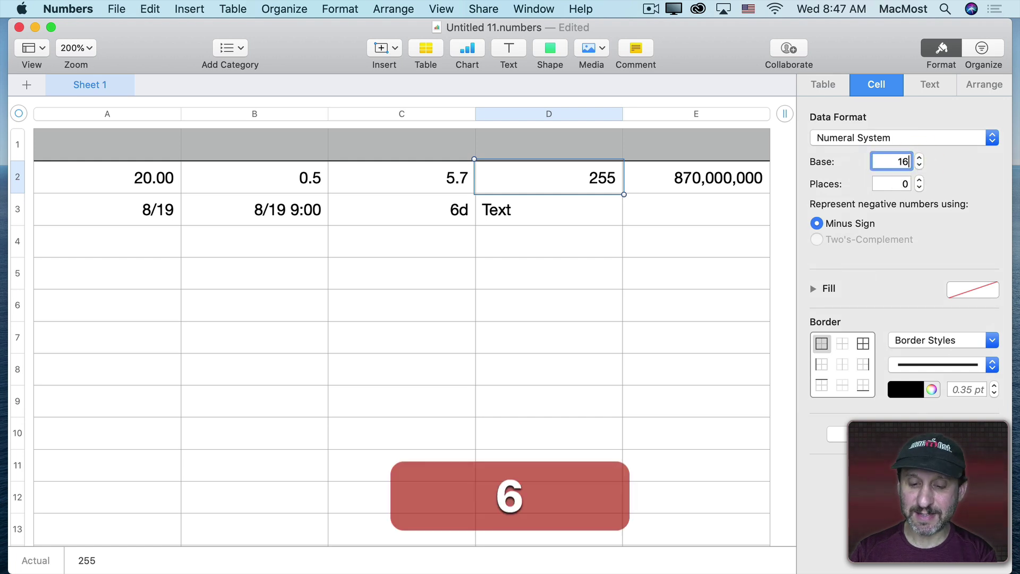
{"action": "key", "text": "Return"}
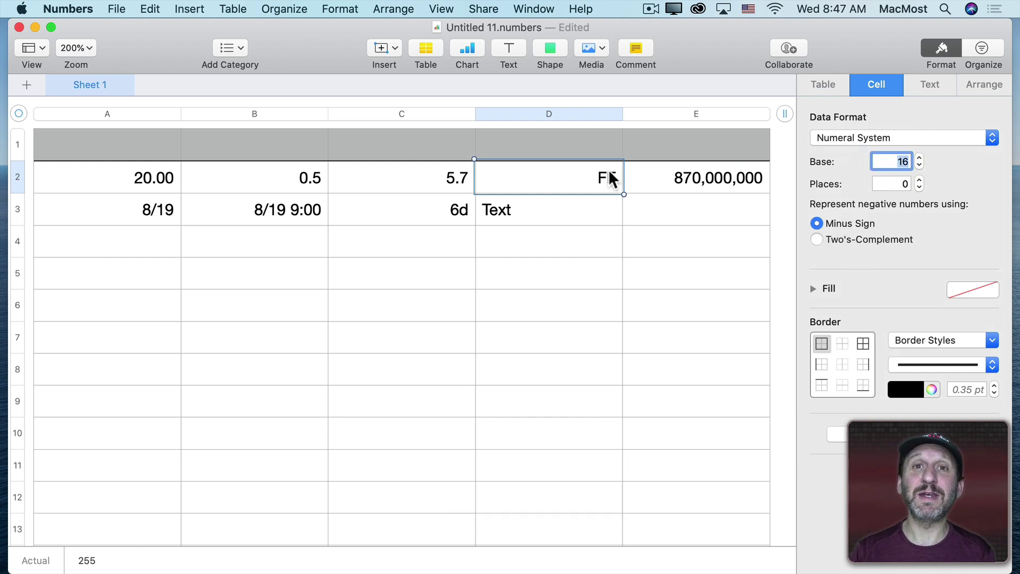
{"action": "left_click", "coordinate": [706, 177]}
{"action": "left_click", "coordinate": [900, 138]}
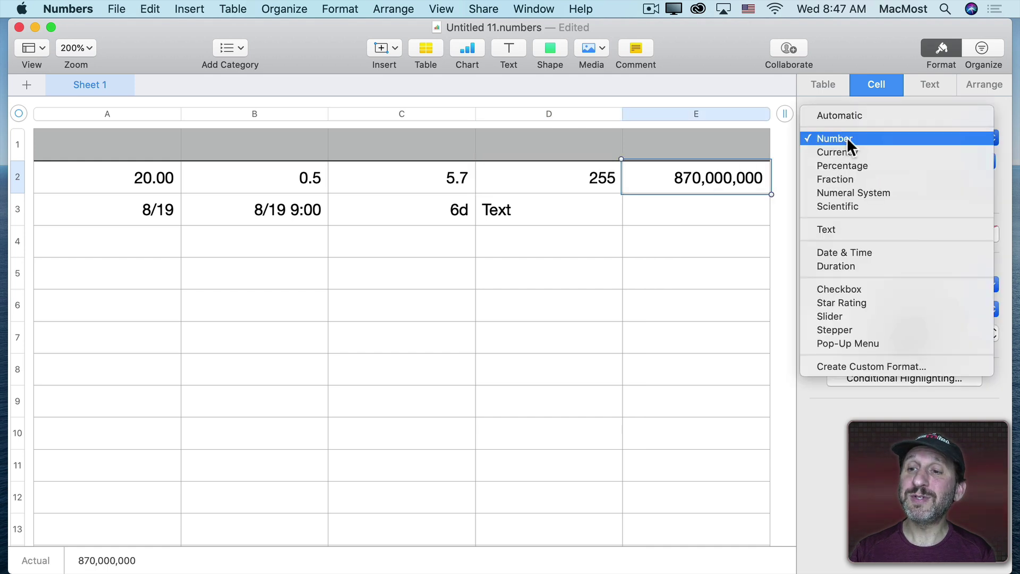
- Show 870,000,000 in Scientific format, raising the decimal places twice
{"action": "left_click", "coordinate": [852, 207]}
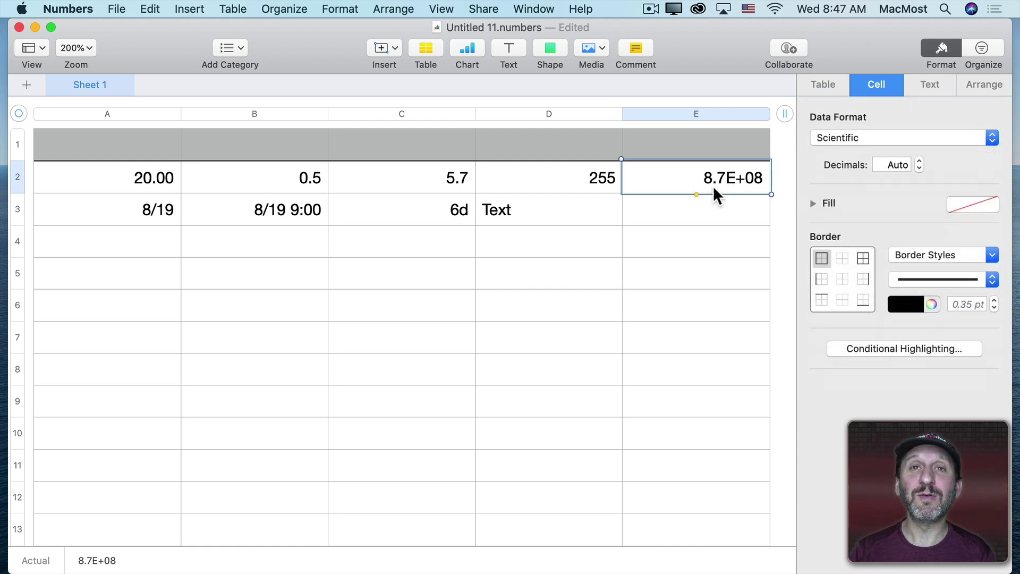
{"action": "left_click", "coordinate": [920, 160]}
{"action": "left_click", "coordinate": [920, 160]}
{"action": "left_click", "coordinate": [921, 161]}
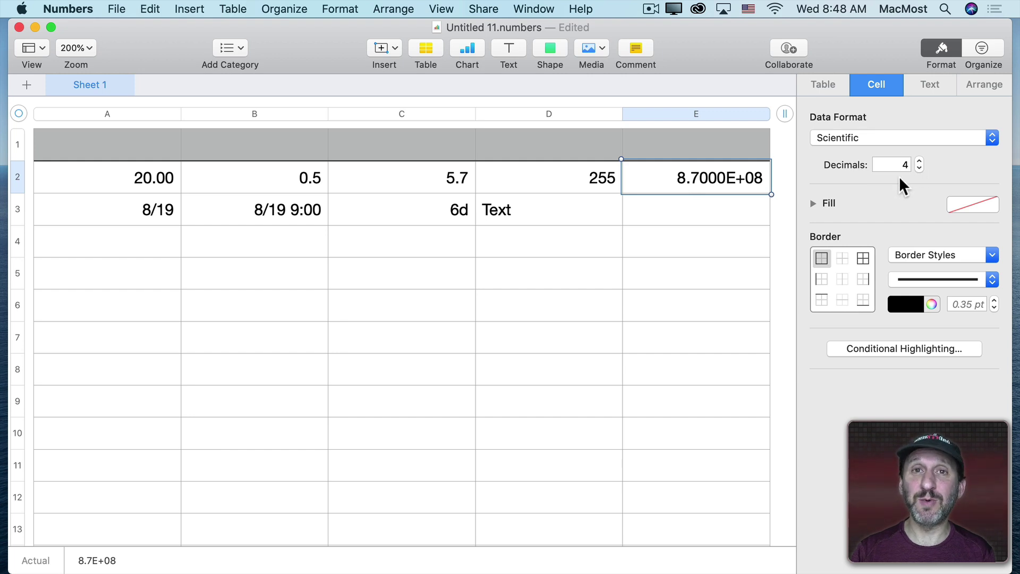
- Format A3 as a date, trying the full weekday style and Aug 19, 2020
{"action": "left_click", "coordinate": [855, 136]}
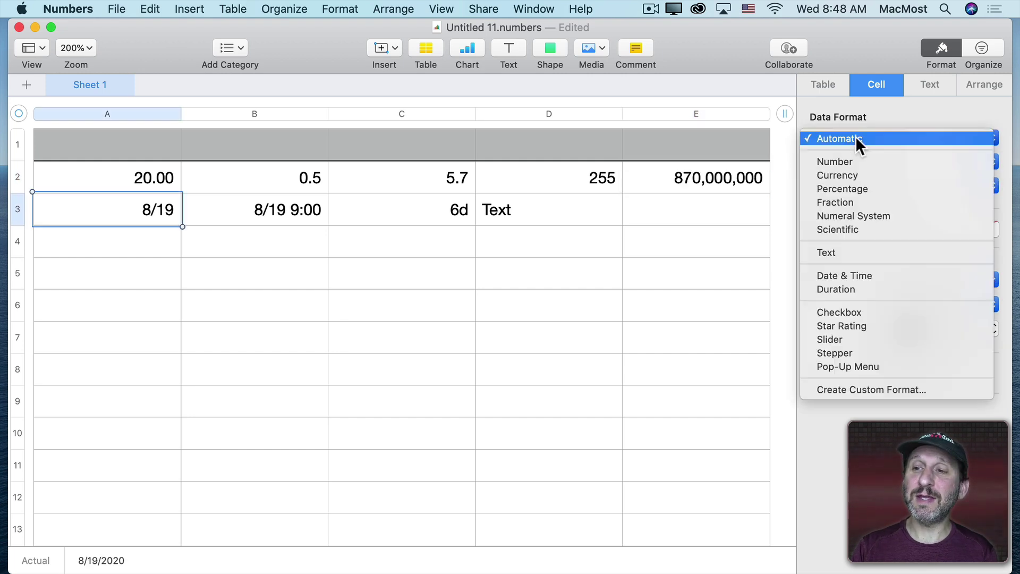
{"action": "left_click", "coordinate": [866, 274]}
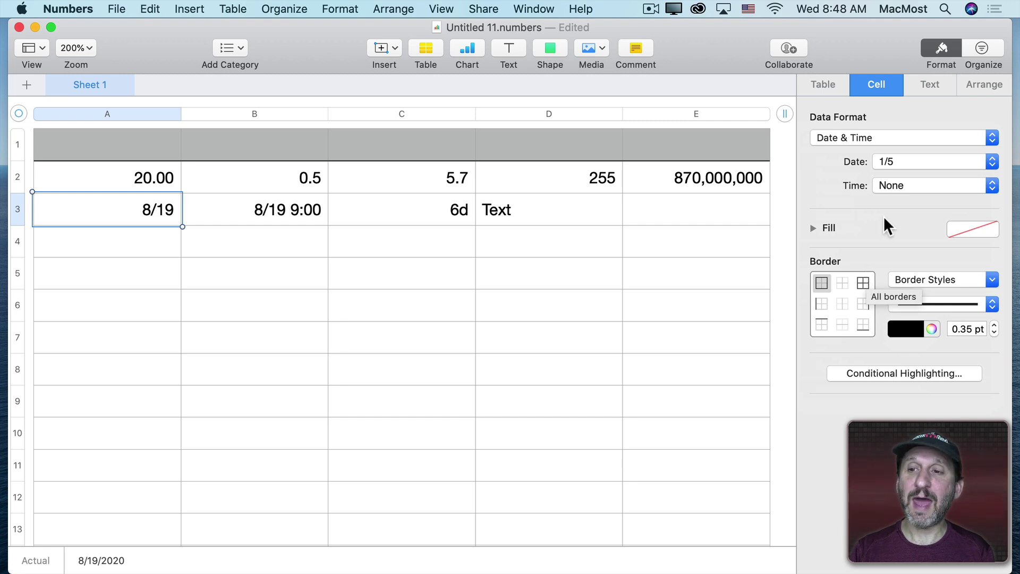
{"action": "left_click", "coordinate": [932, 161]}
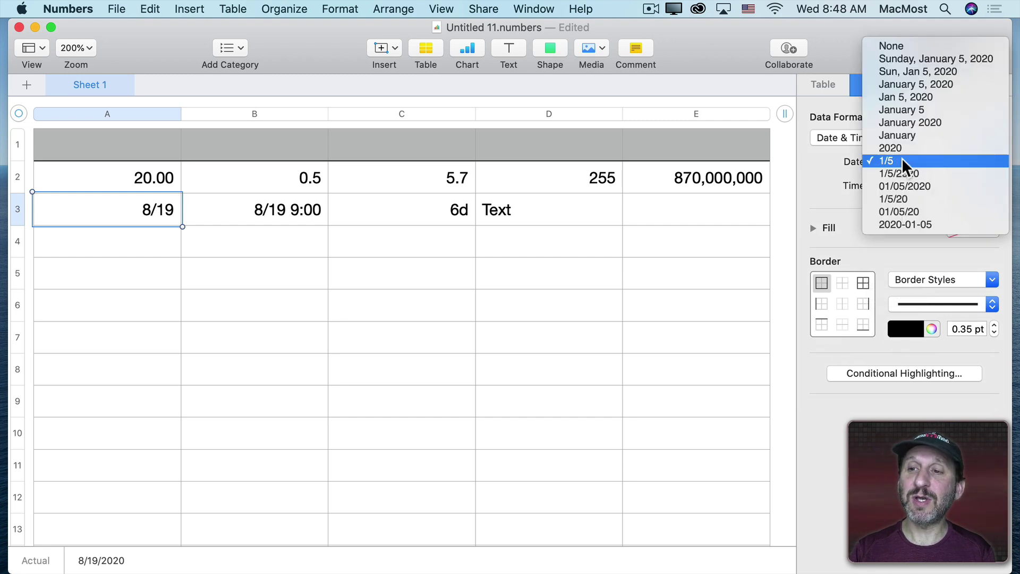
{"action": "left_click", "coordinate": [899, 58]}
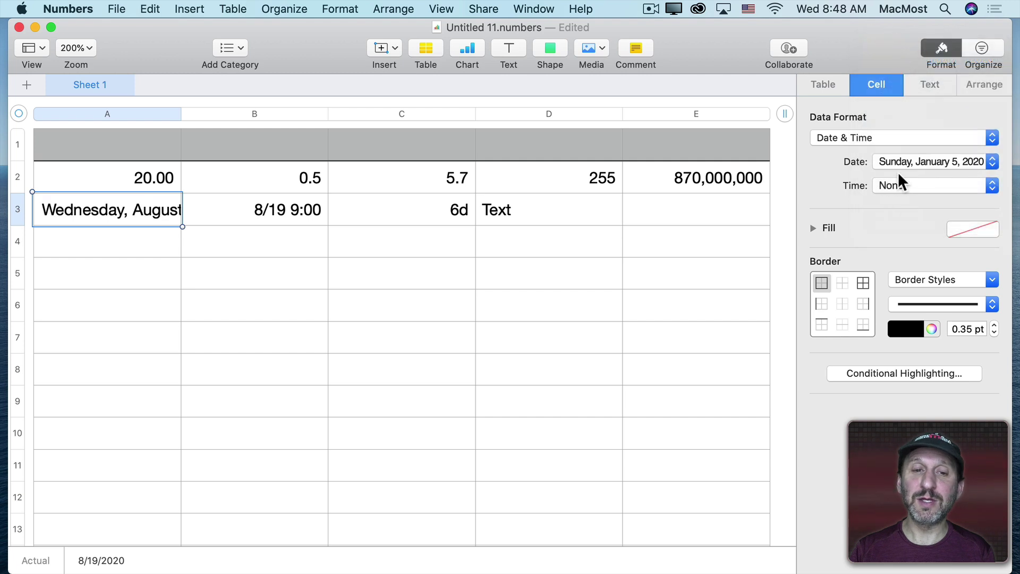
{"action": "left_click", "coordinate": [933, 161]}
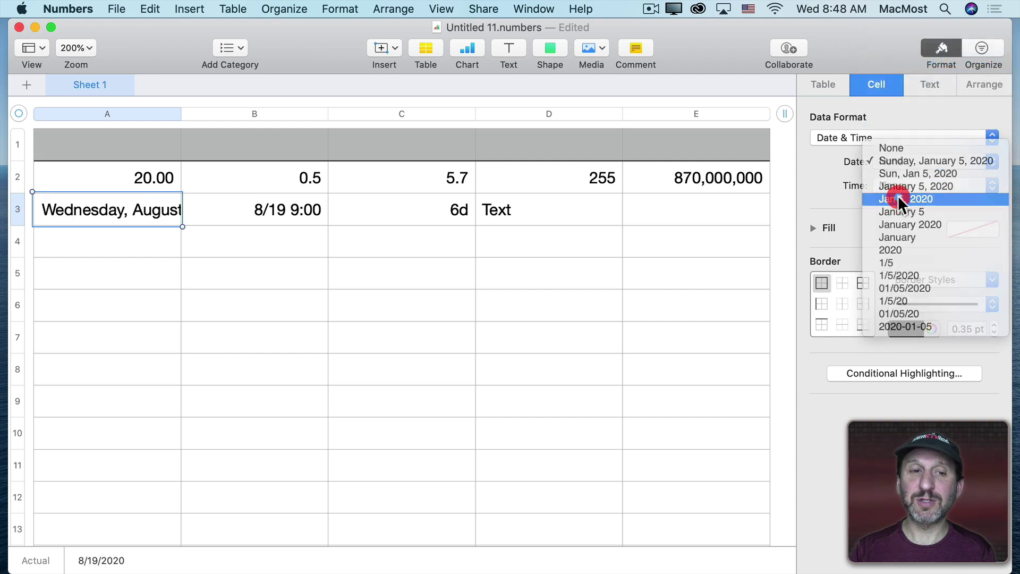
{"action": "left_click", "coordinate": [897, 195]}
- Try four-digit-year and month-name date styles, ending with month and day only, 8/19
{"action": "left_click", "coordinate": [902, 164]}
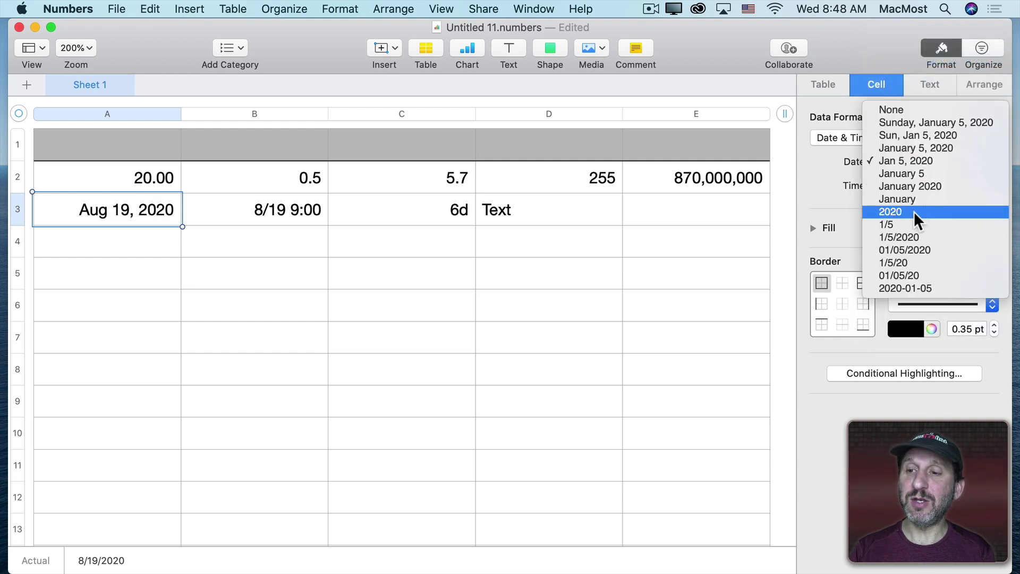
{"action": "left_click", "coordinate": [914, 231]}
{"action": "left_click", "coordinate": [912, 162]}
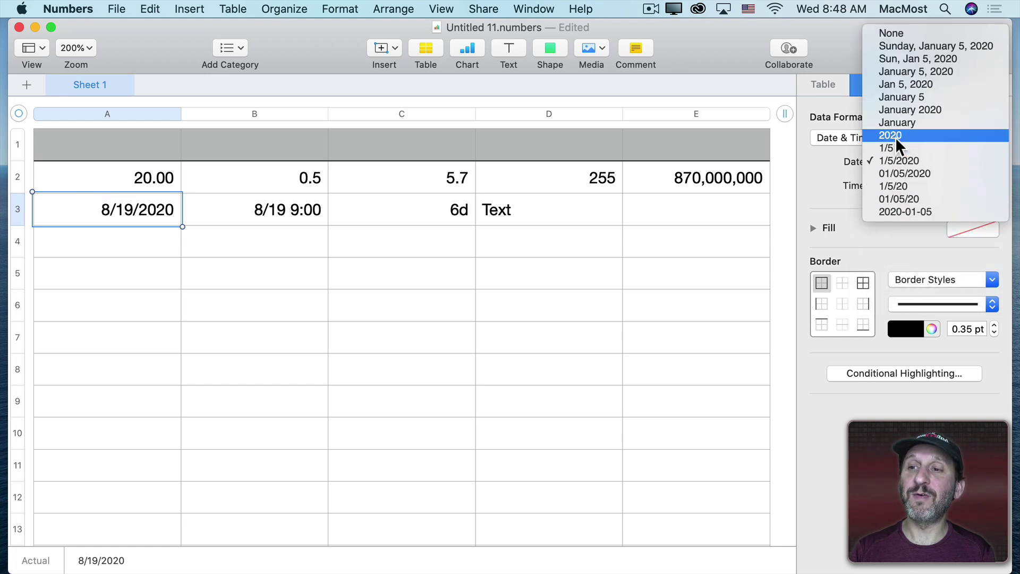
{"action": "left_click", "coordinate": [894, 123]}
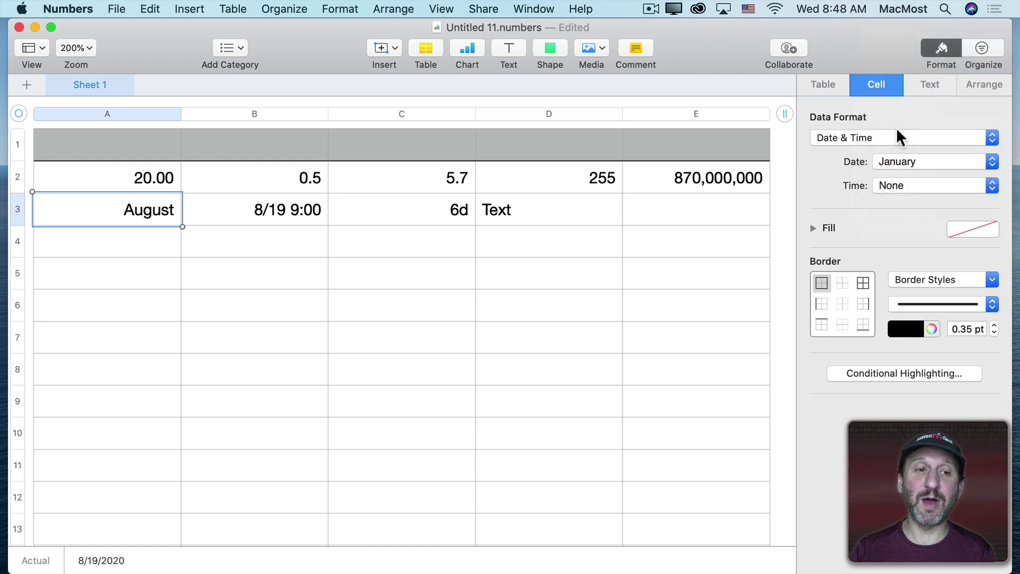
{"action": "left_click", "coordinate": [904, 162]}
{"action": "left_click", "coordinate": [901, 170]}
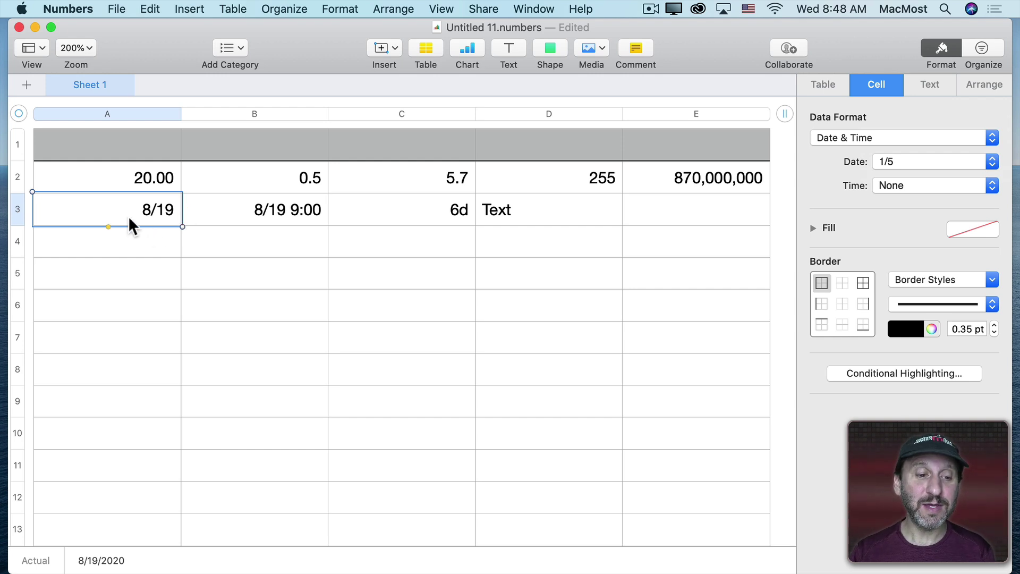
{"action": "left_click", "coordinate": [242, 210]}
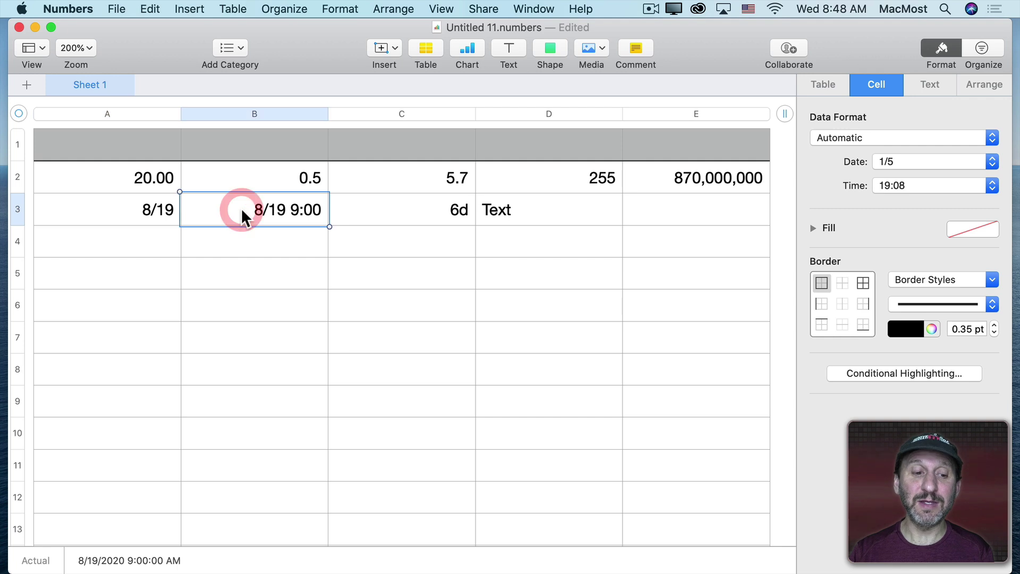
{"action": "left_click", "coordinate": [138, 210]}
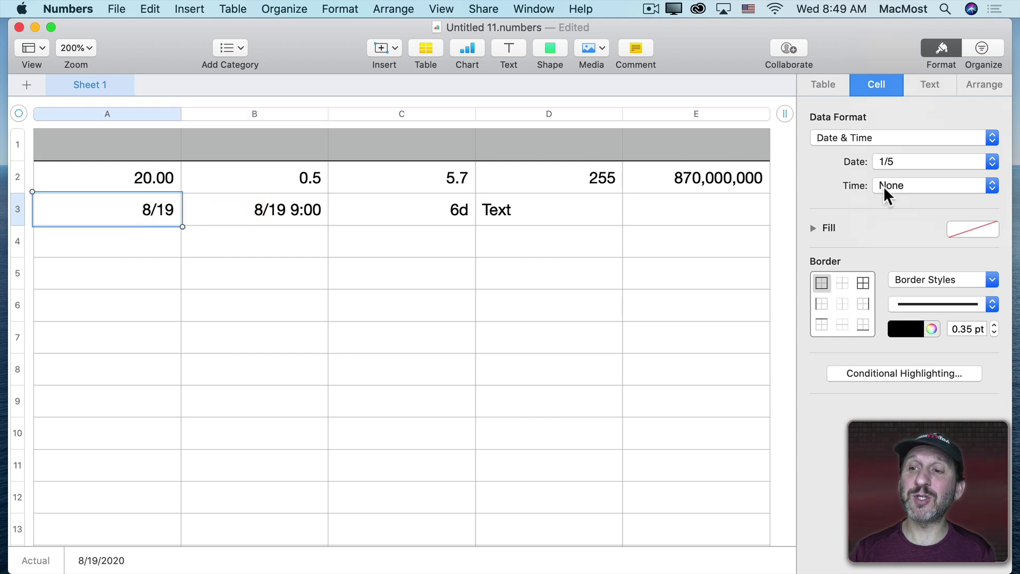
{"action": "left_click", "coordinate": [905, 185]}
{"action": "left_click", "coordinate": [903, 197]}
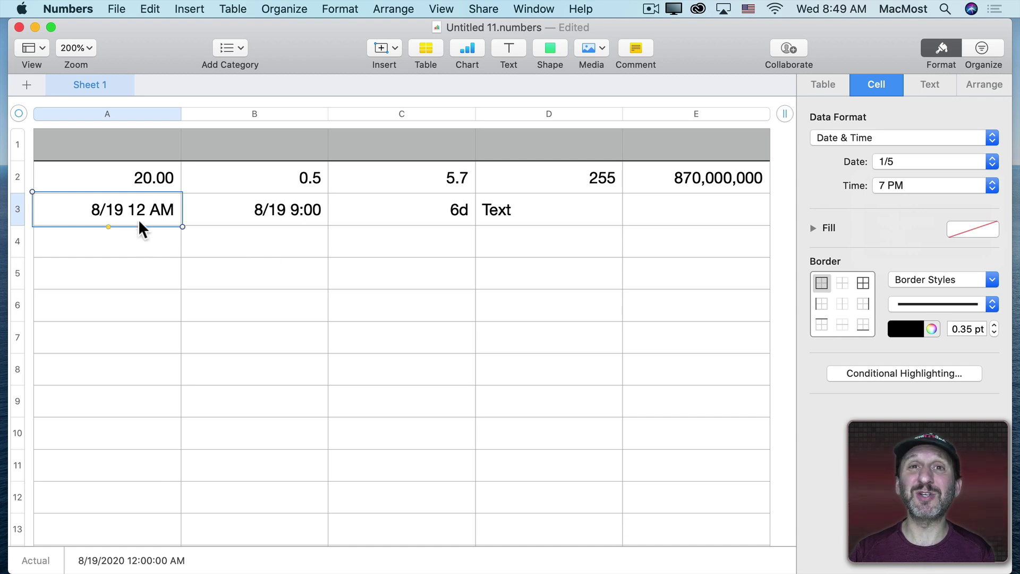
{"action": "left_click", "coordinate": [292, 210]}
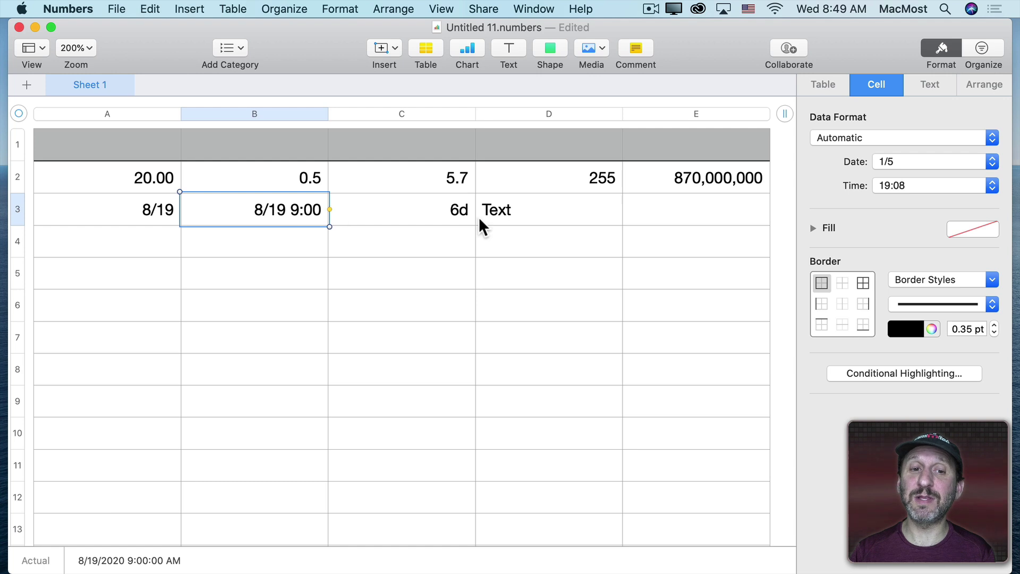
{"action": "left_click", "coordinate": [895, 182]}
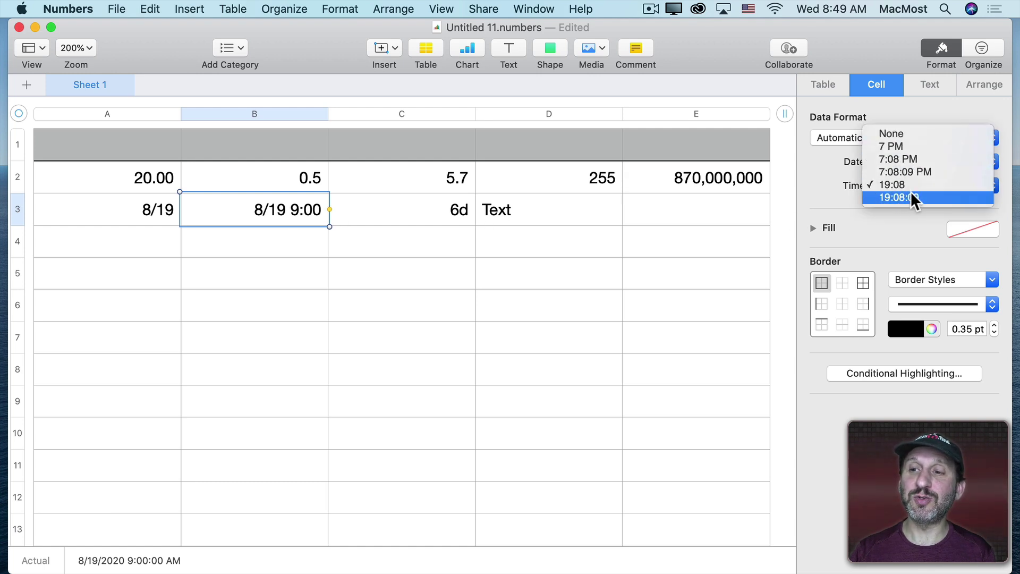
{"action": "left_click", "coordinate": [446, 210]}
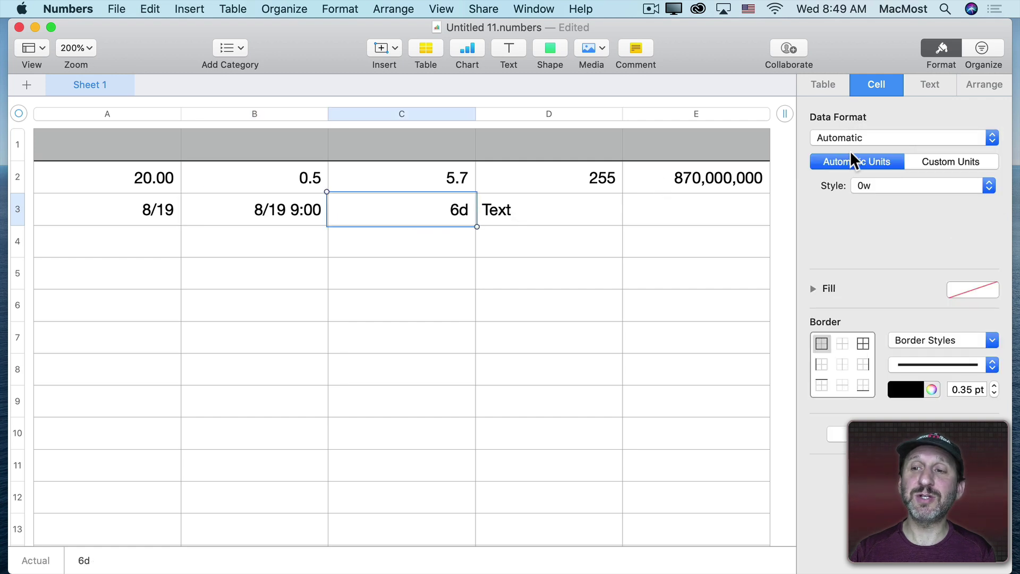
- Give C3 a Duration format with custom day and hour units in the 0d 0h style
{"action": "left_click", "coordinate": [901, 137]}
{"action": "left_click", "coordinate": [854, 289]}
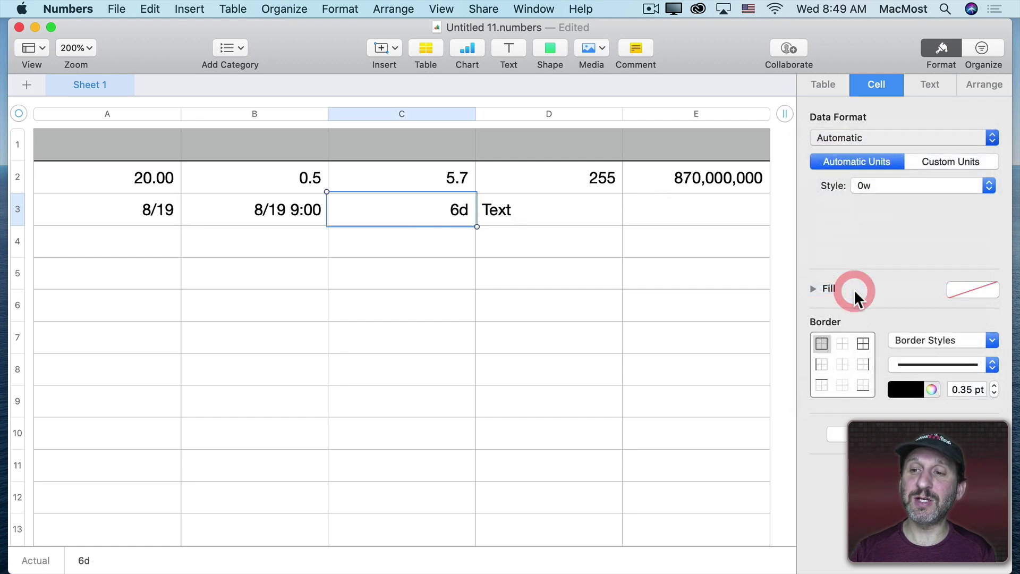
{"action": "left_click", "coordinate": [882, 185]}
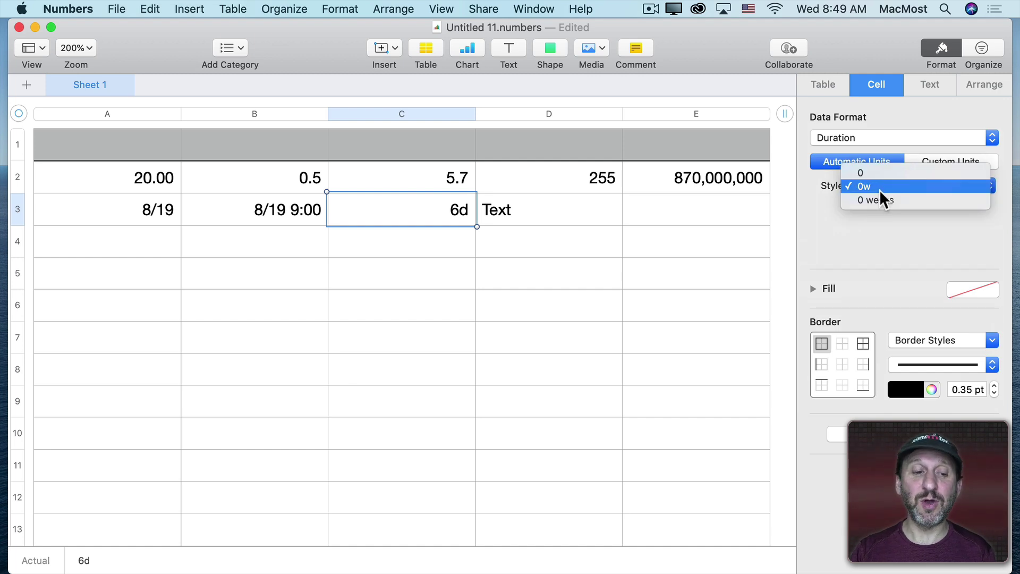
{"action": "left_click", "coordinate": [879, 199]}
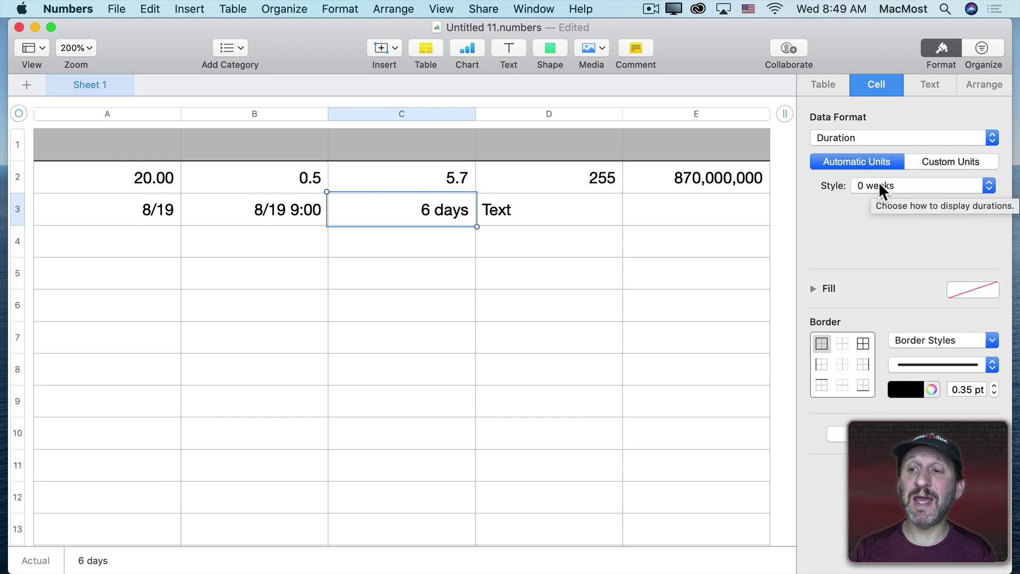
{"action": "left_click", "coordinate": [923, 162]}
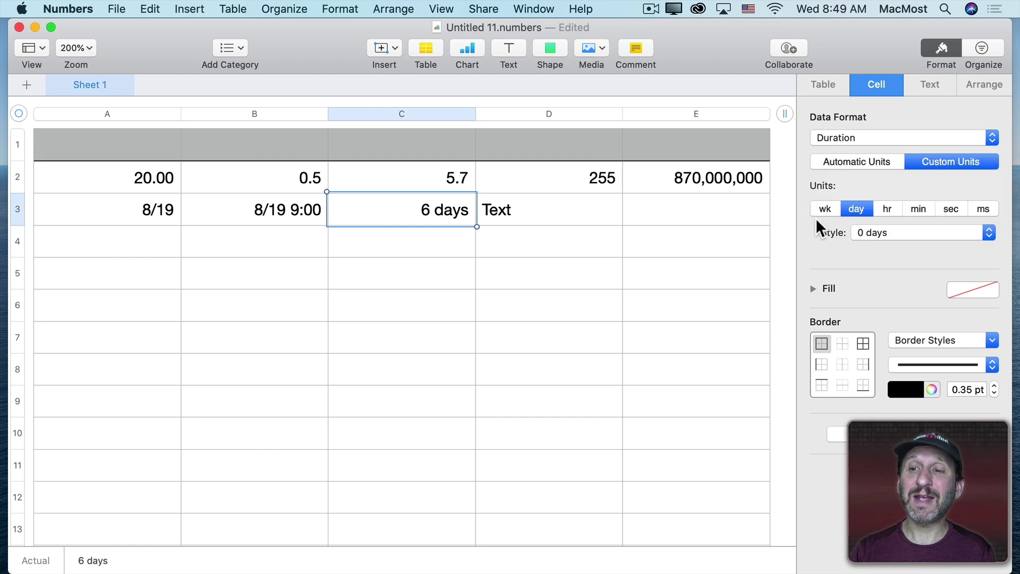
{"action": "left_click", "coordinate": [887, 210]}
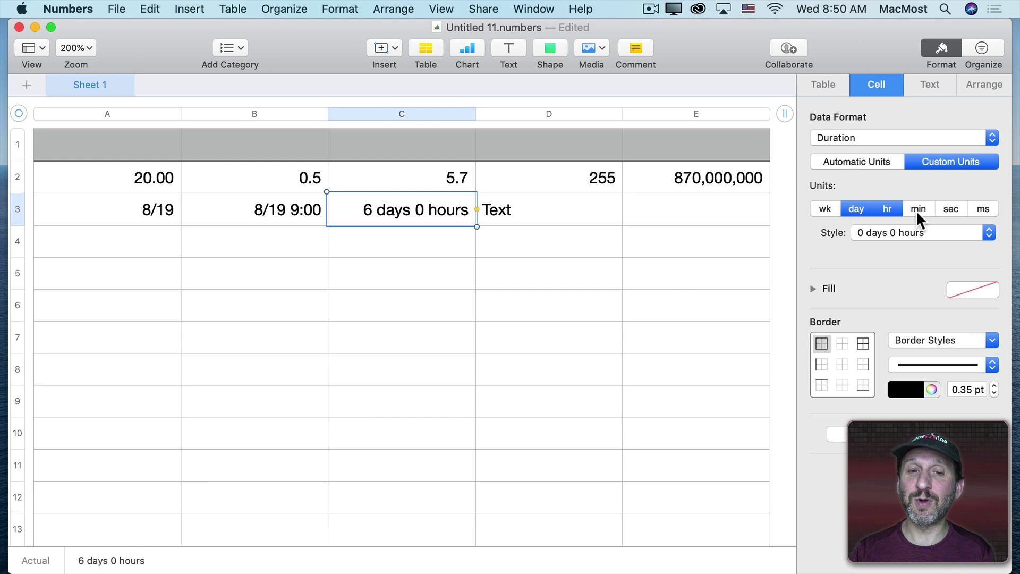
{"action": "left_click", "coordinate": [846, 234]}
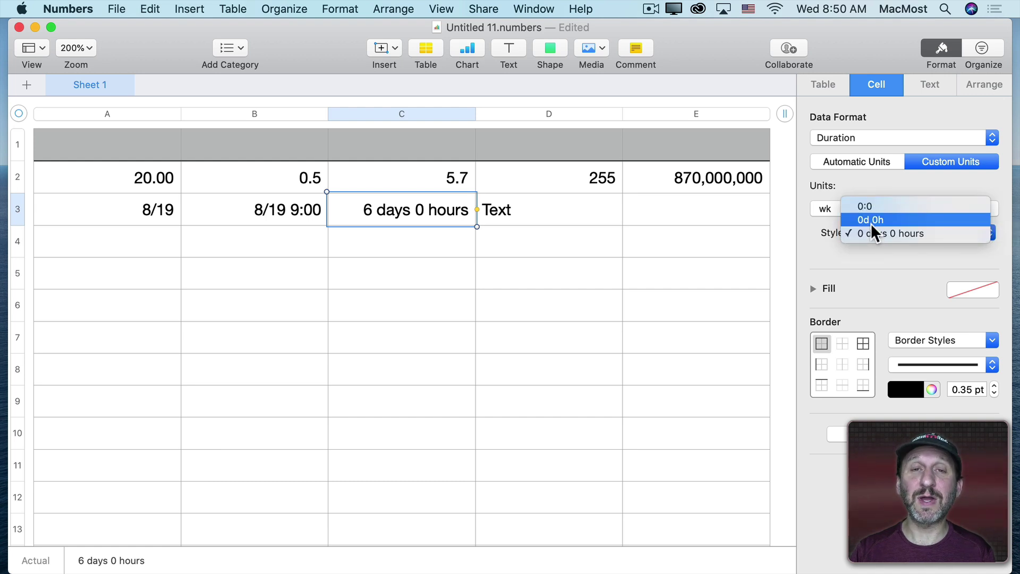
{"action": "left_click", "coordinate": [871, 222]}
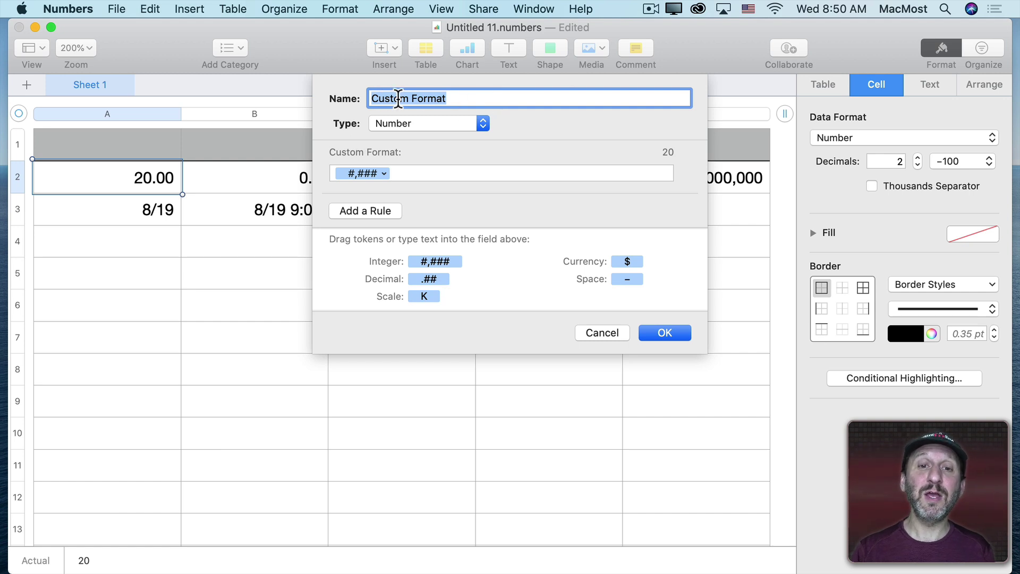
{"action": "left_click", "coordinate": [439, 123]}
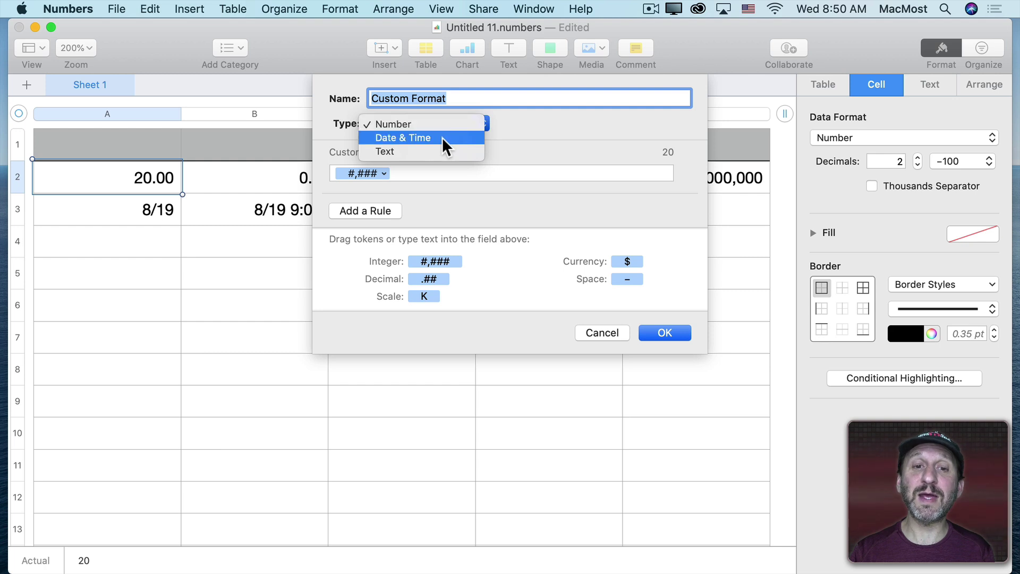
{"action": "left_click", "coordinate": [542, 121]}
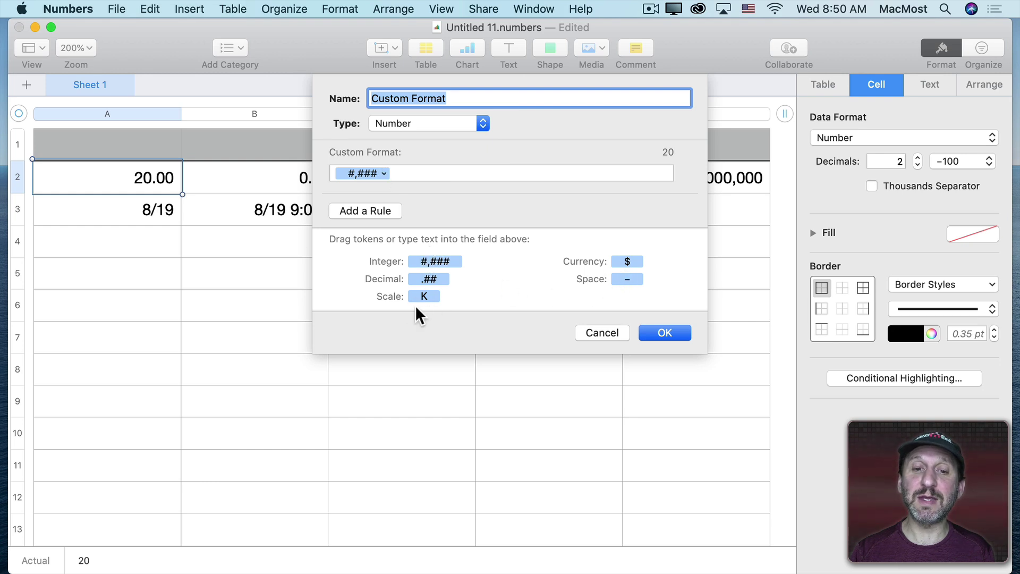
{"action": "left_click", "coordinate": [408, 174]}
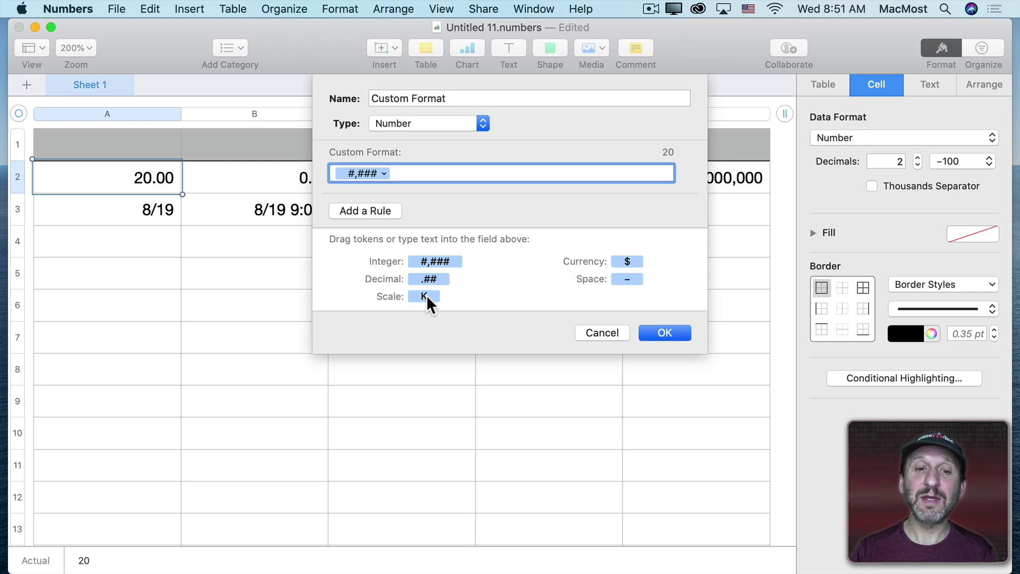
{"action": "left_click", "coordinate": [594, 333]}
- Give E2 a custom format with a K scale token, so it shows 870,000K
{"action": "left_click", "coordinate": [683, 191]}
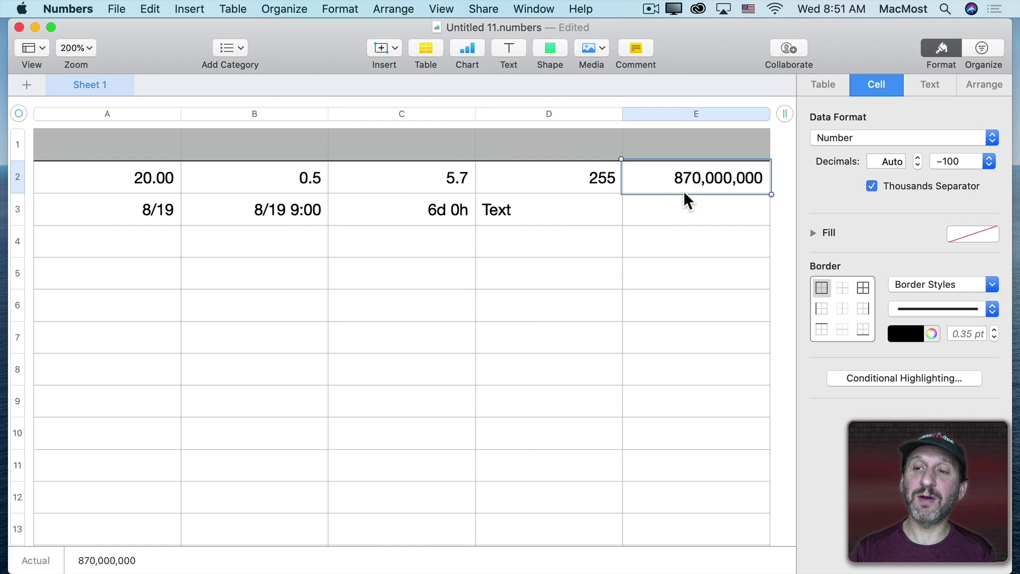
{"action": "left_click", "coordinate": [865, 138]}
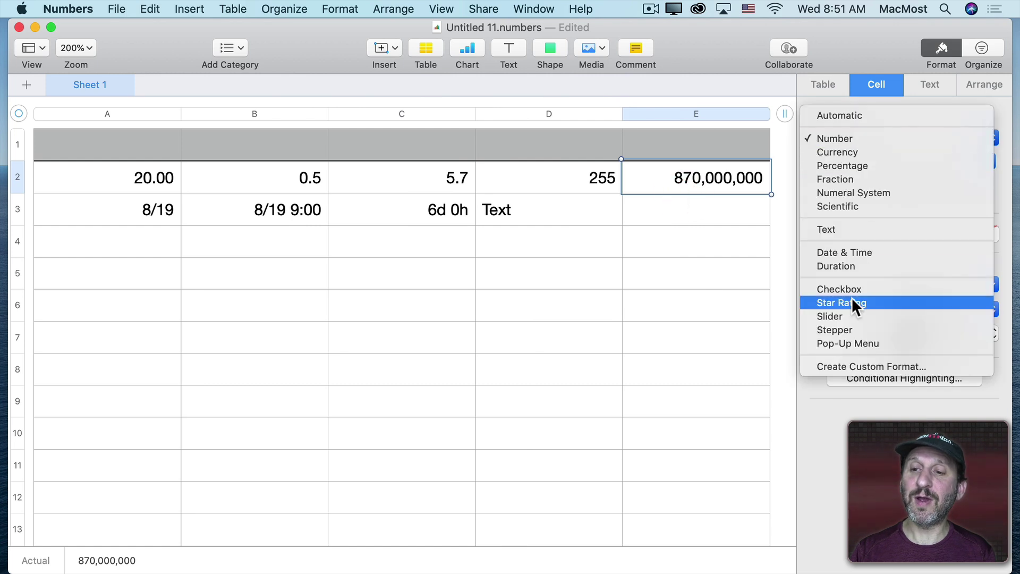
{"action": "left_click", "coordinate": [848, 365]}
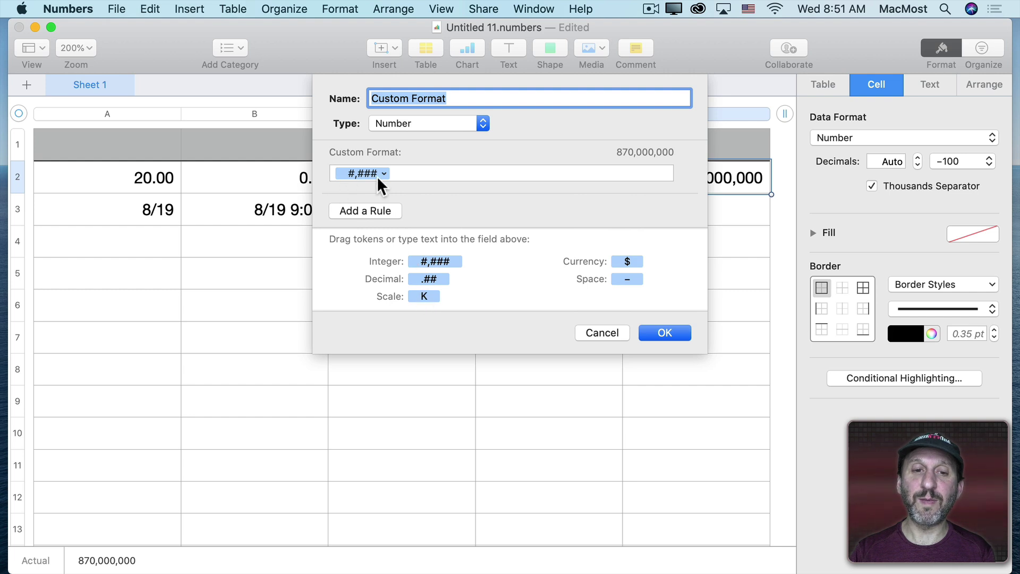
{"action": "left_click_drag", "start_coordinate": [425, 296], "coordinate": [417, 173]}
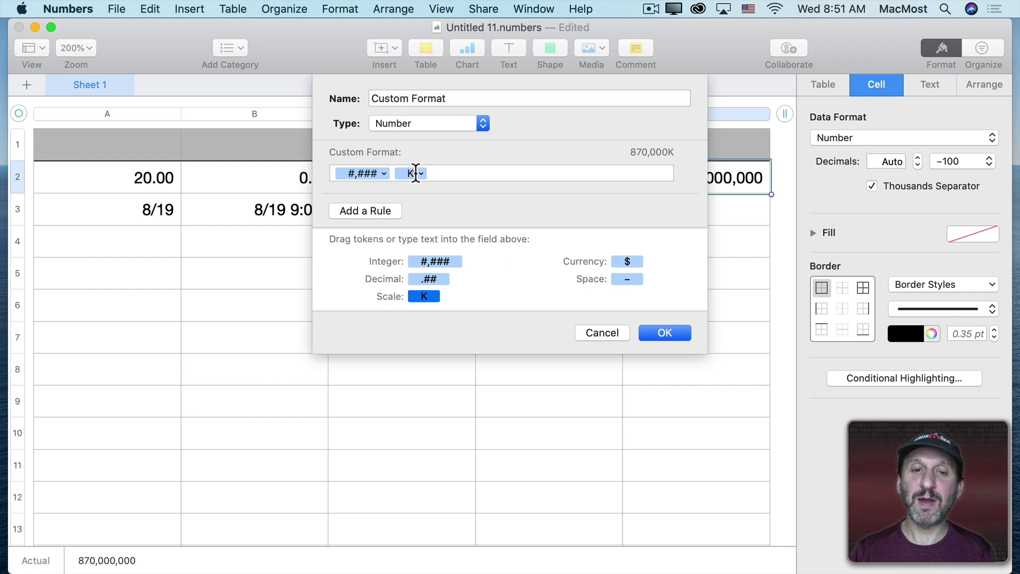
{"action": "left_click", "coordinate": [664, 332]}
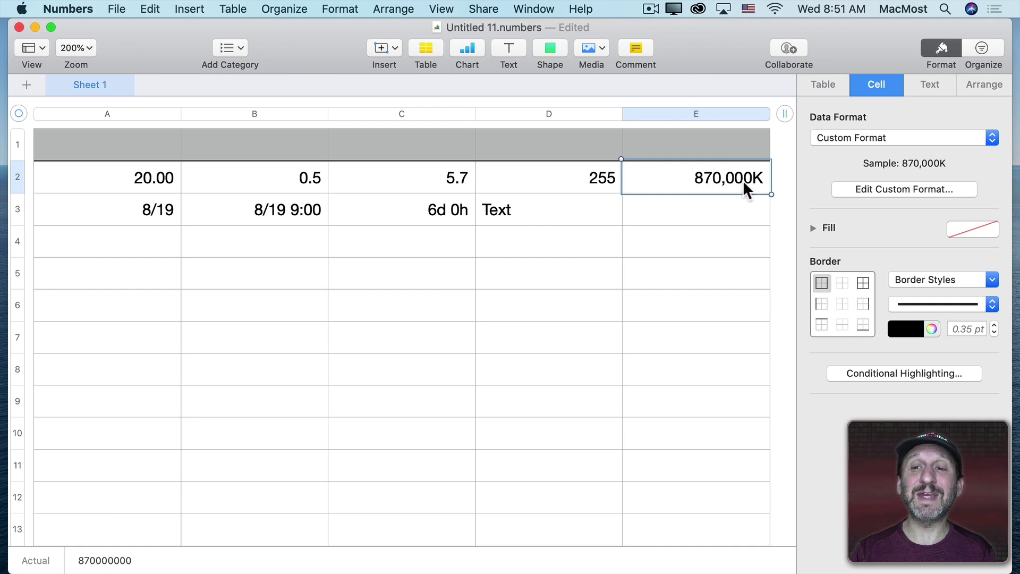
- Change the custom format's scale from K to Millions (M), so E2 reads 870M
{"action": "left_click", "coordinate": [876, 187]}
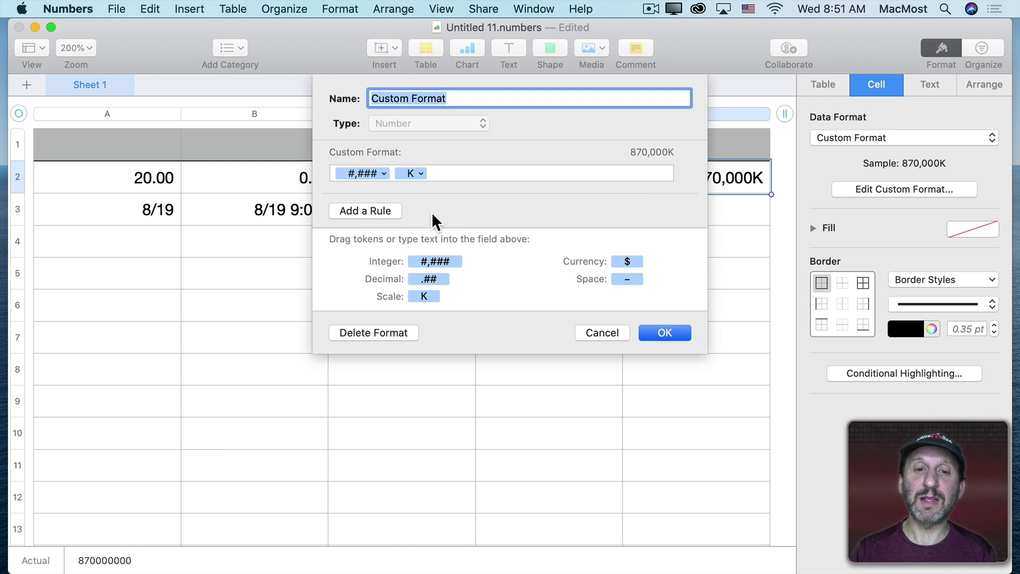
{"action": "left_click", "coordinate": [420, 173]}
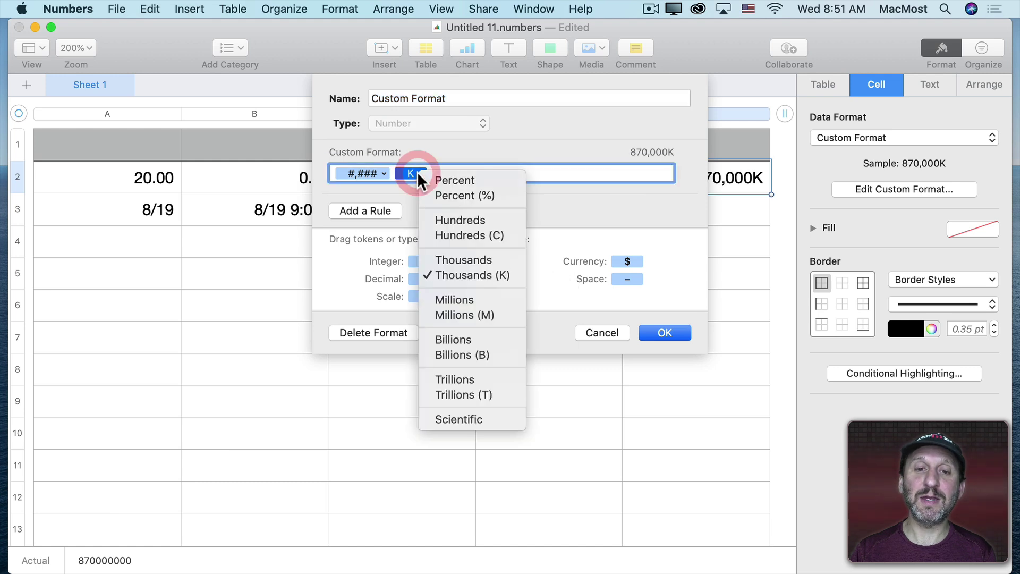
{"action": "left_click", "coordinate": [459, 315]}
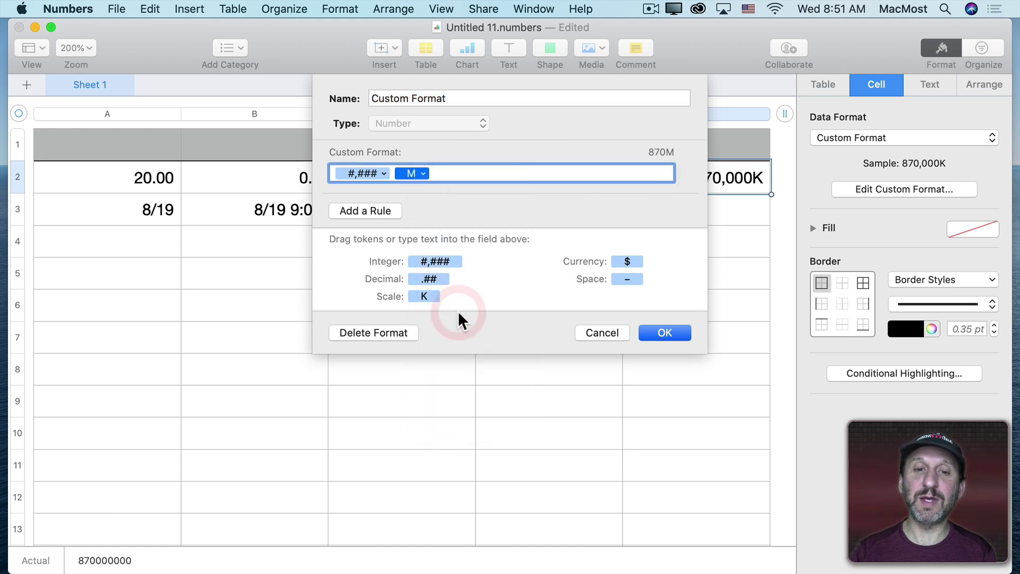
{"action": "left_click", "coordinate": [665, 332]}
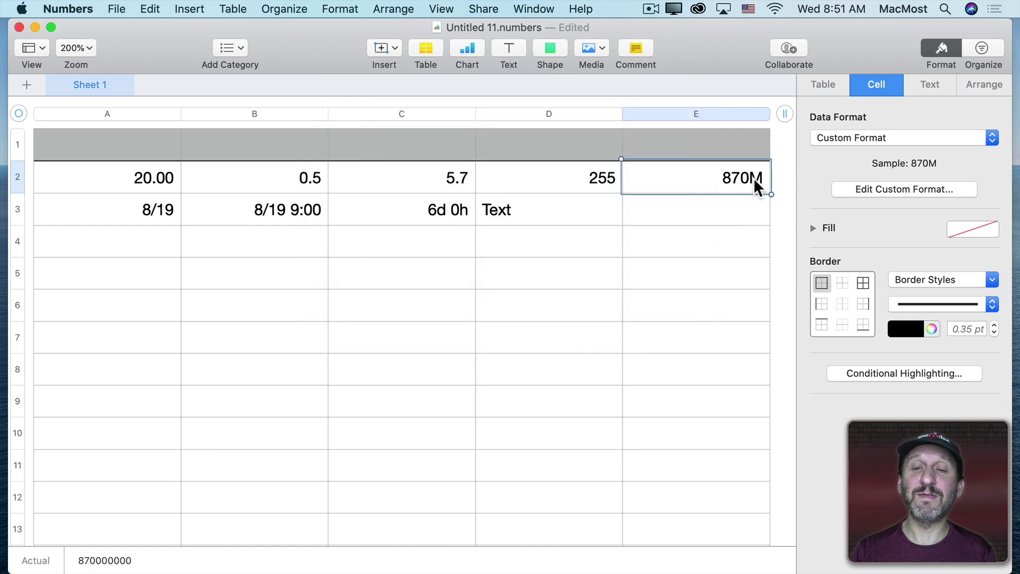
- Delete the millions (M) scale token from E2's custom format
{"action": "left_click", "coordinate": [884, 189]}
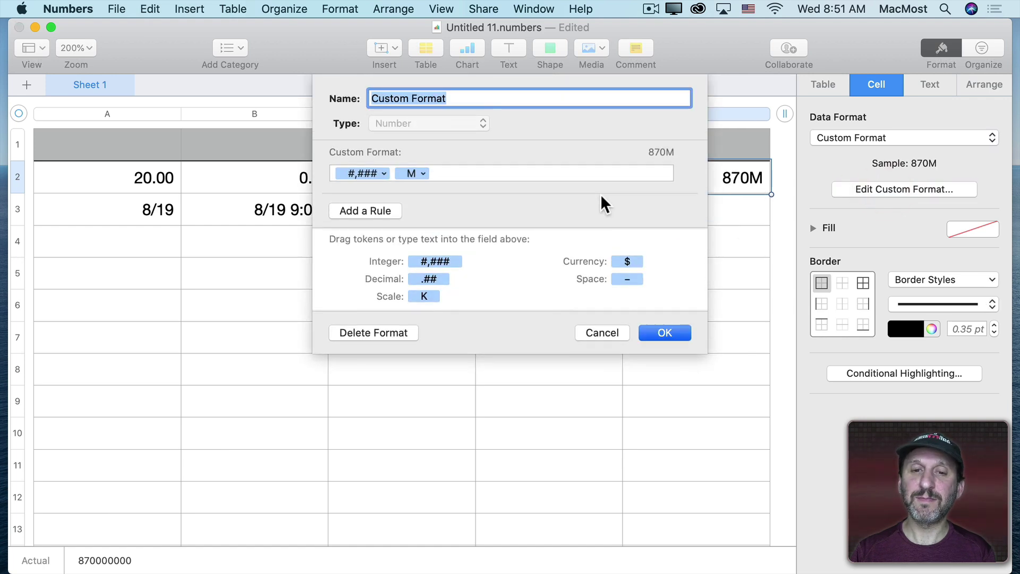
{"action": "left_click", "coordinate": [423, 175]}
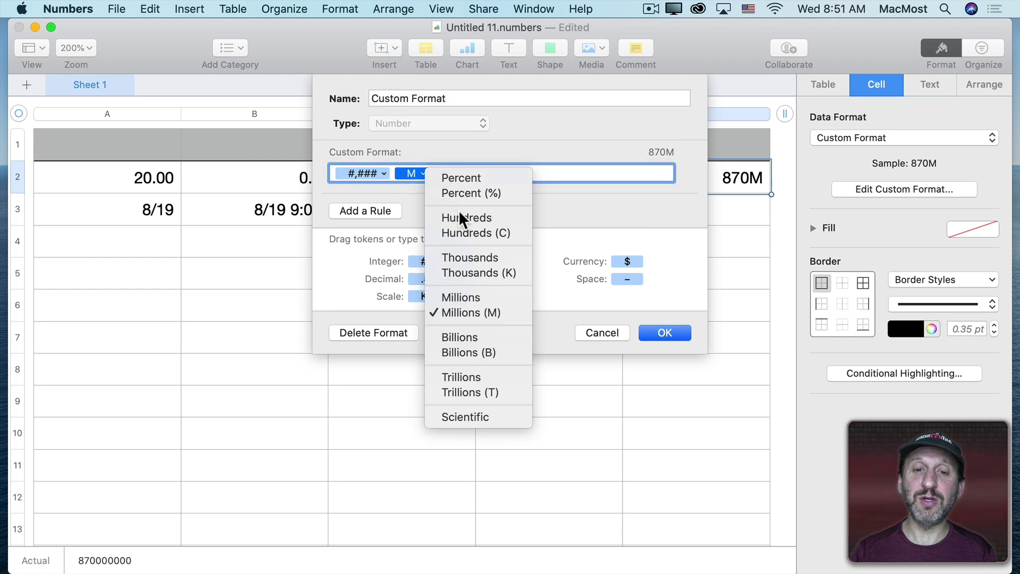
{"action": "left_click", "coordinate": [482, 312]}
{"action": "key", "text": "BackSpace"}
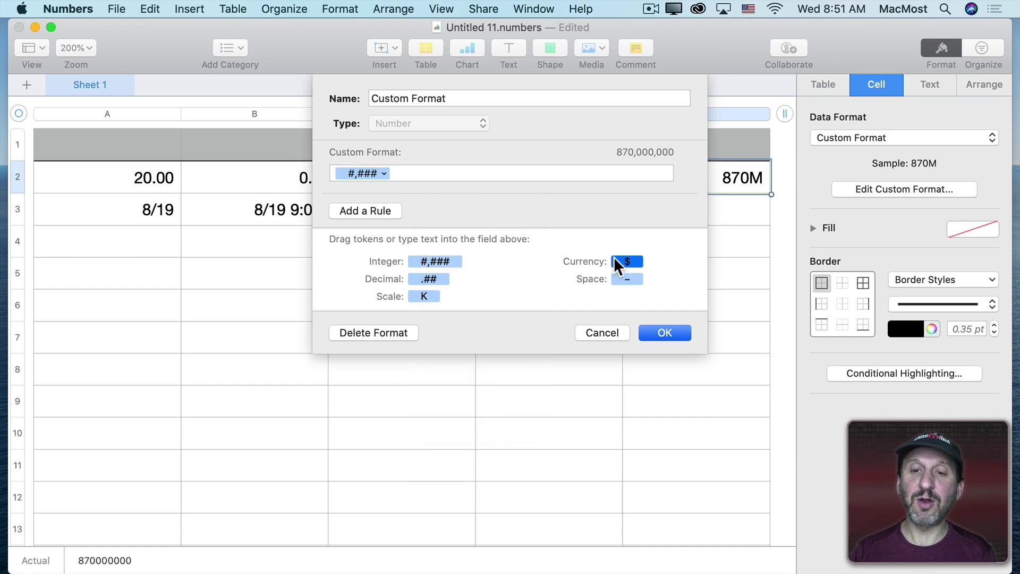
- Add a currency ($) token to the format, then remove it again
{"action": "left_click_drag", "start_coordinate": [626, 261], "coordinate": [341, 173]}
{"action": "left_click", "coordinate": [360, 173]}
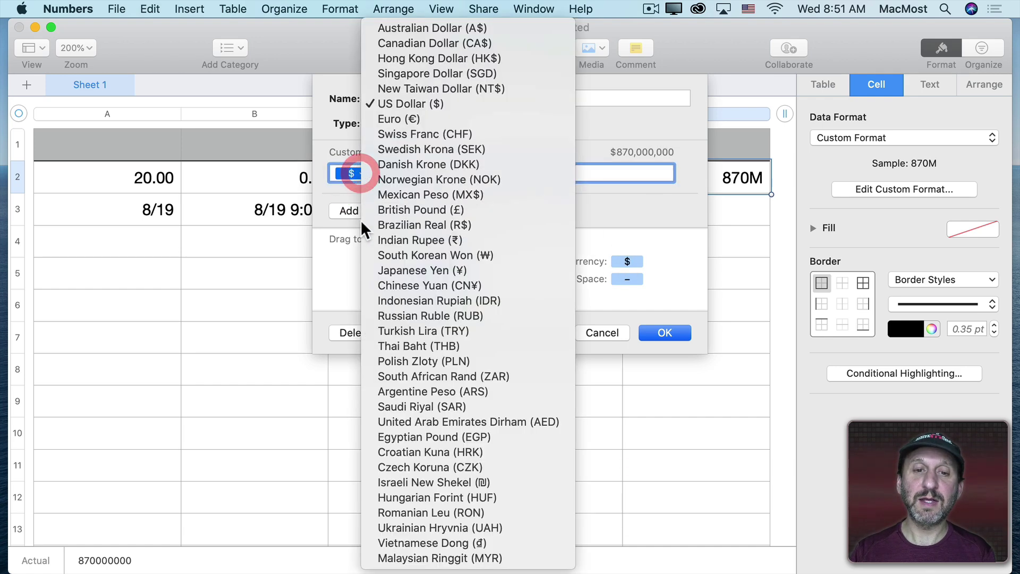
{"action": "key", "text": "Escape"}
{"action": "key", "text": "BackSpace"}
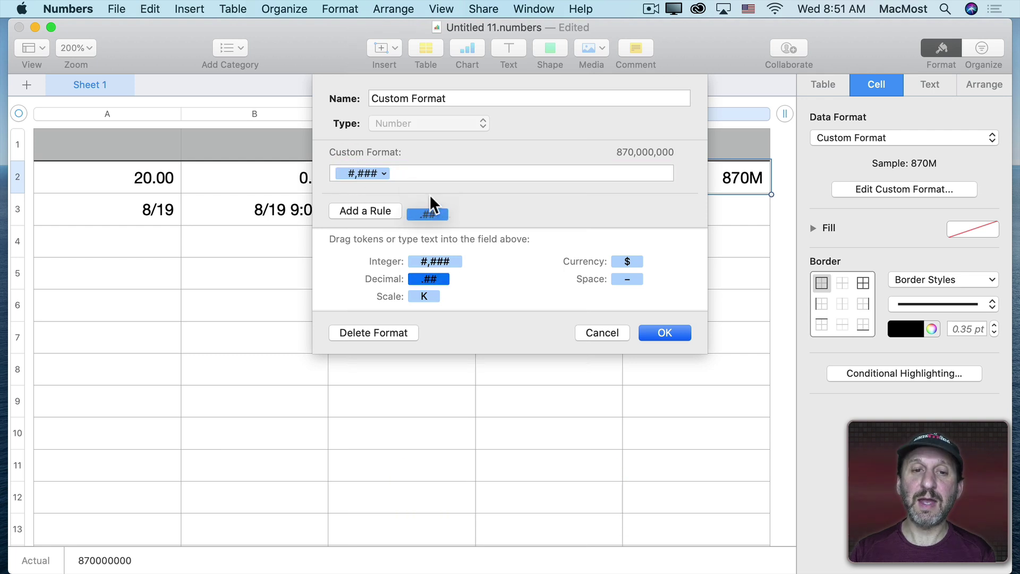
- Add and remove the .## decimal token, leaving only the #,### token
{"action": "left_click_drag", "start_coordinate": [428, 278], "coordinate": [425, 172]}
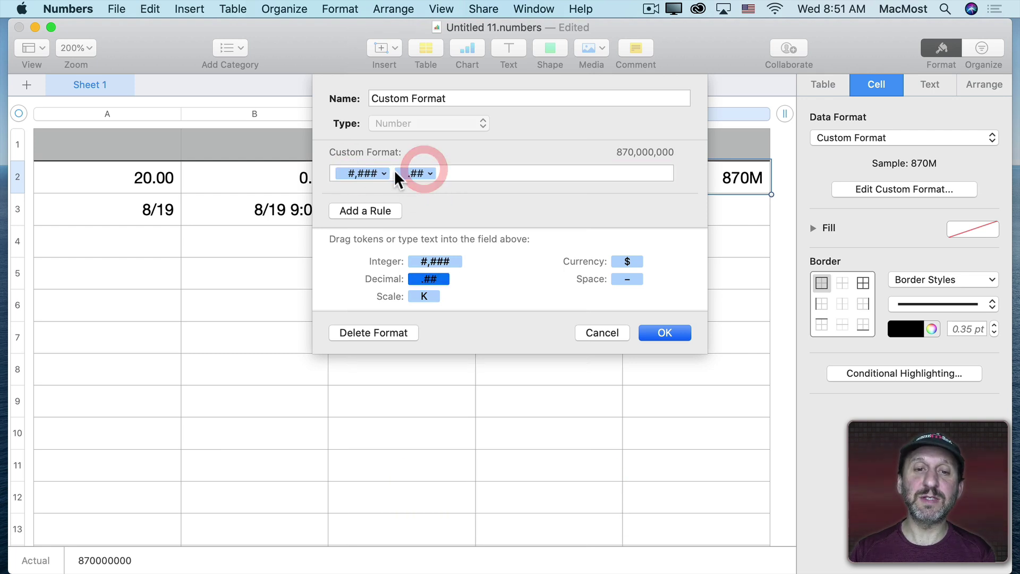
{"action": "left_click", "coordinate": [428, 173]}
{"action": "mouse_move", "coordinate": [488, 288]}
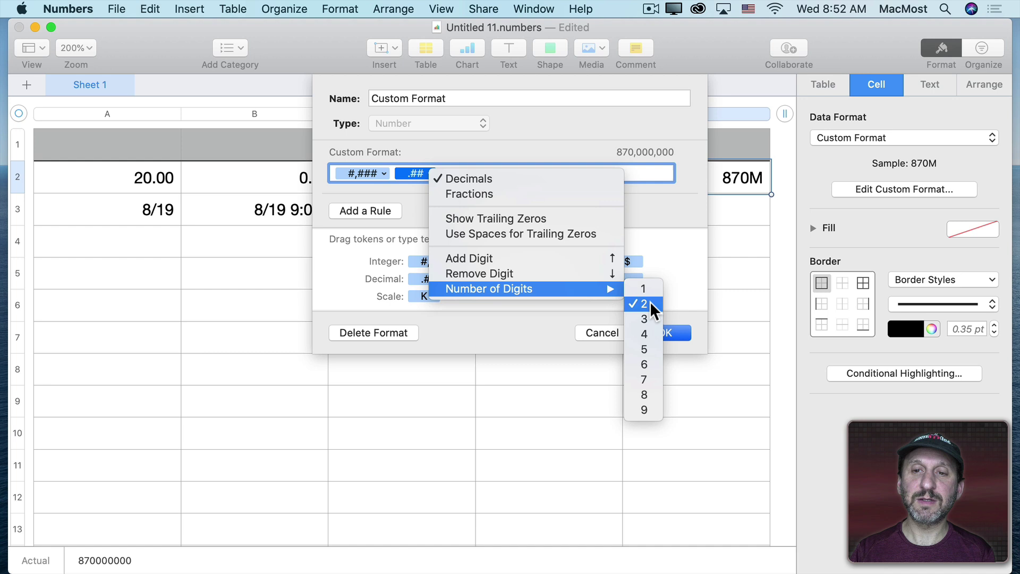
{"action": "key", "text": "Escape"}
{"action": "key", "text": "BackSpace"}
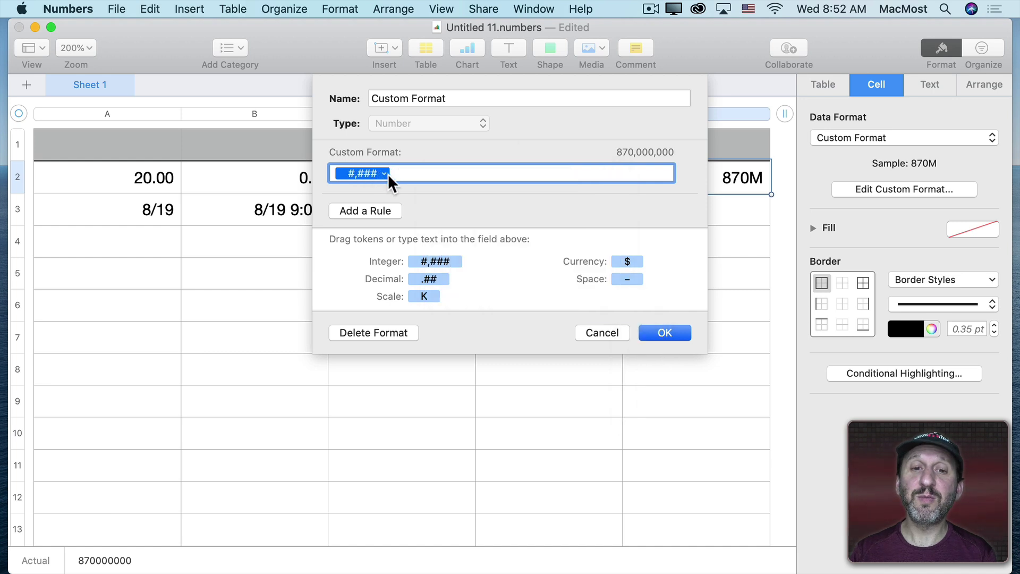
{"action": "left_click", "coordinate": [385, 173]}
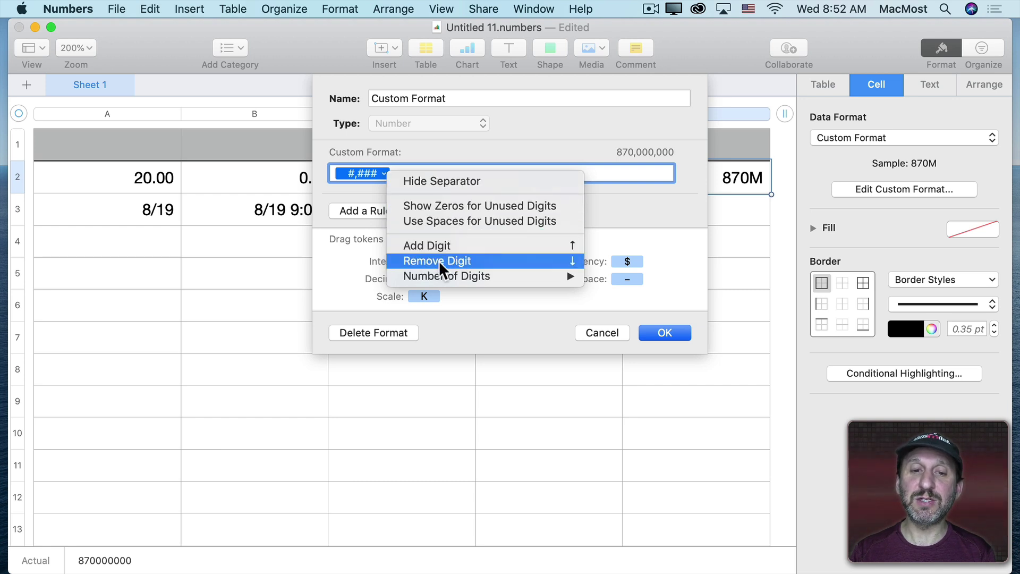
{"action": "mouse_move", "coordinate": [446, 276]}
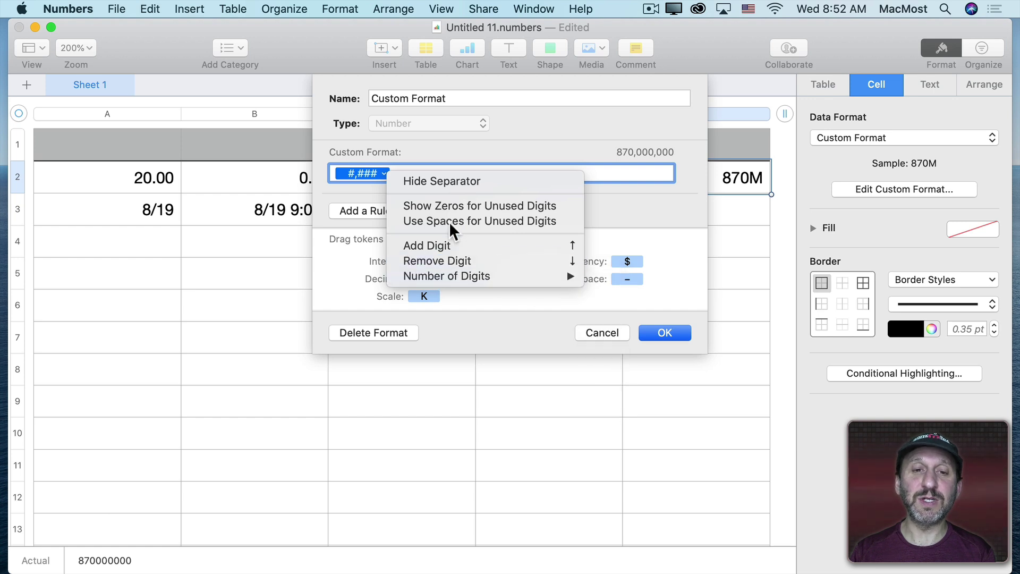
{"action": "key", "text": "Escape"}
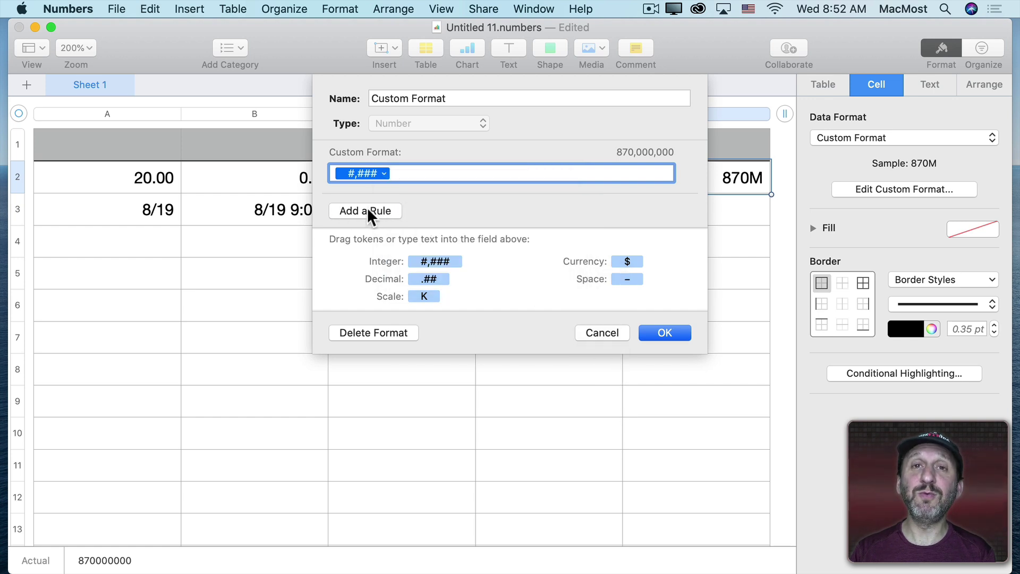
- Add a less-than-0 rule showing (#,###), then enter -870000000 in E2
{"action": "left_click", "coordinate": [367, 211]}
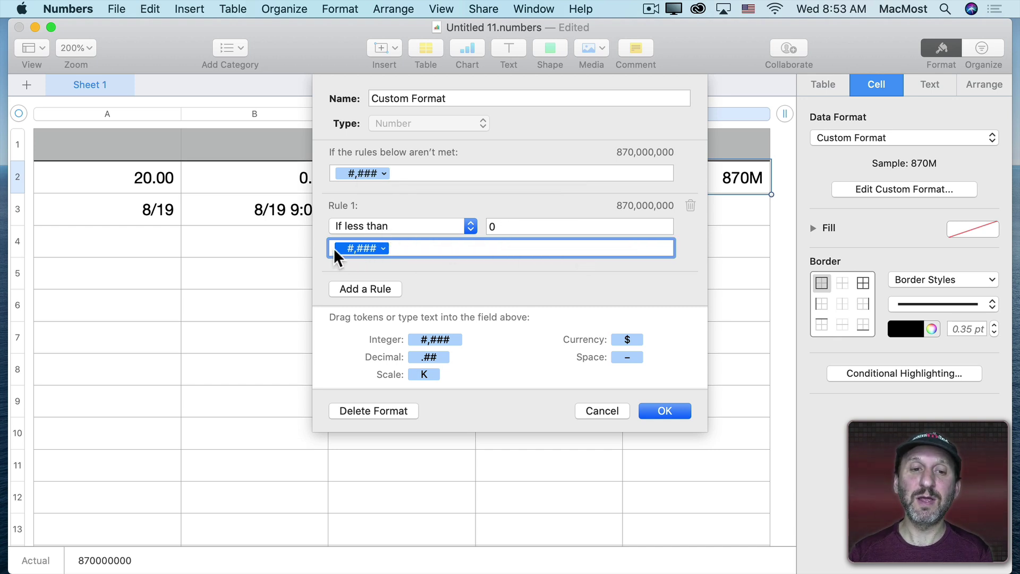
{"action": "left_click", "coordinate": [397, 248]}
{"action": "type", "text": ")"}
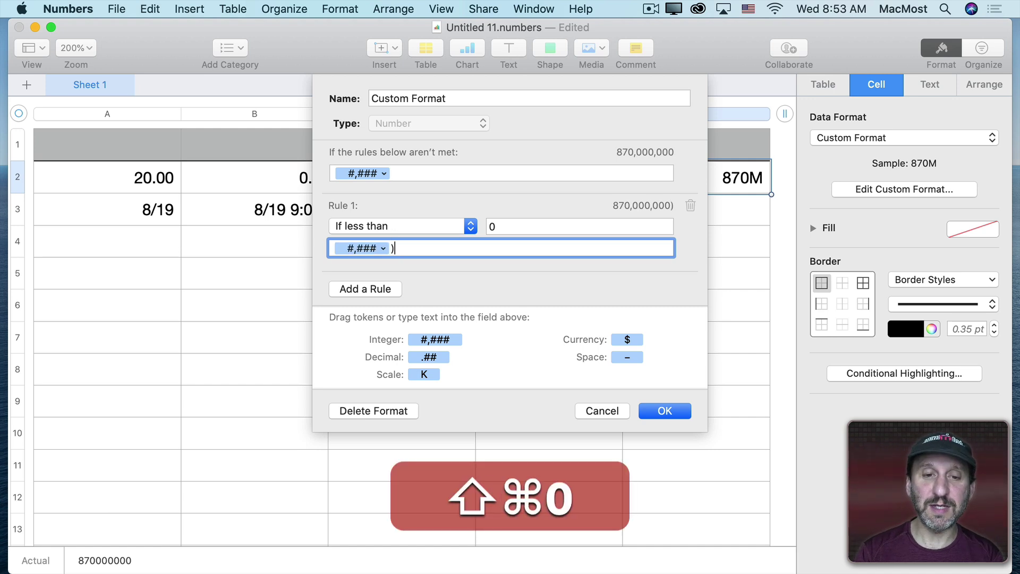
{"action": "key", "text": "Left"}
{"action": "key", "text": "Left"}
{"action": "type", "text": "("}
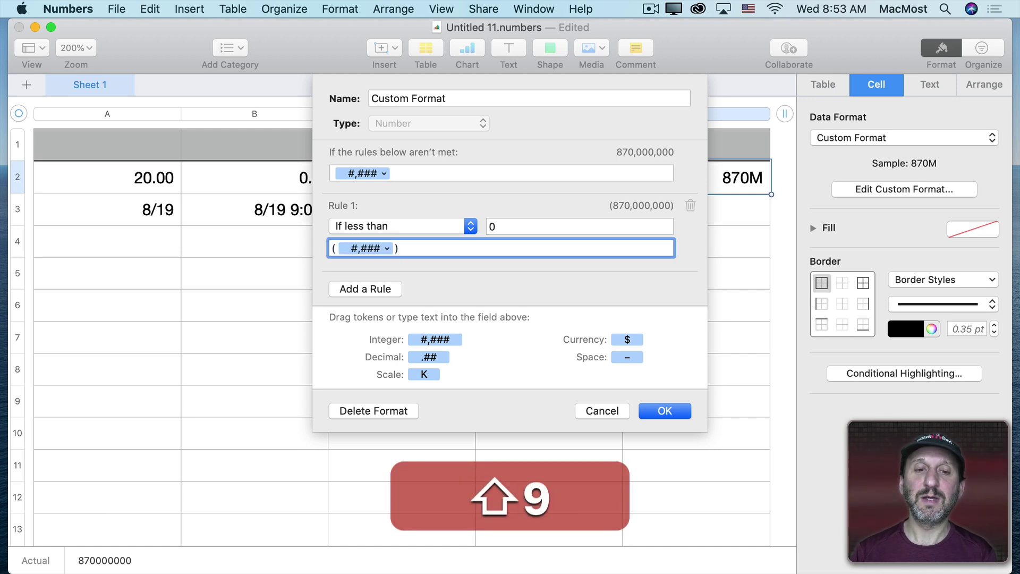
{"action": "left_click", "coordinate": [664, 411]}
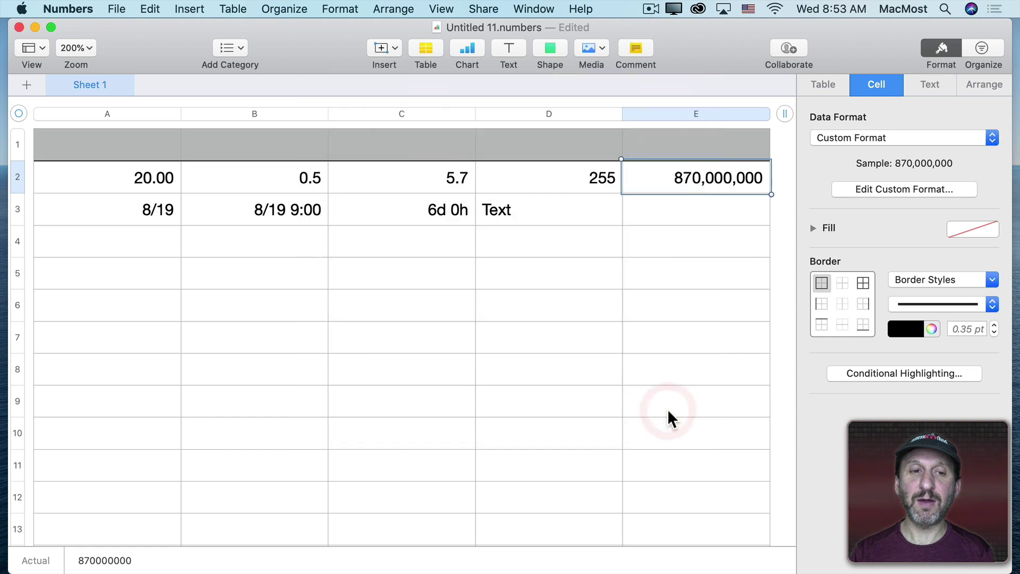
{"action": "double_click", "coordinate": [677, 179]}
{"action": "type", "text": "-"}
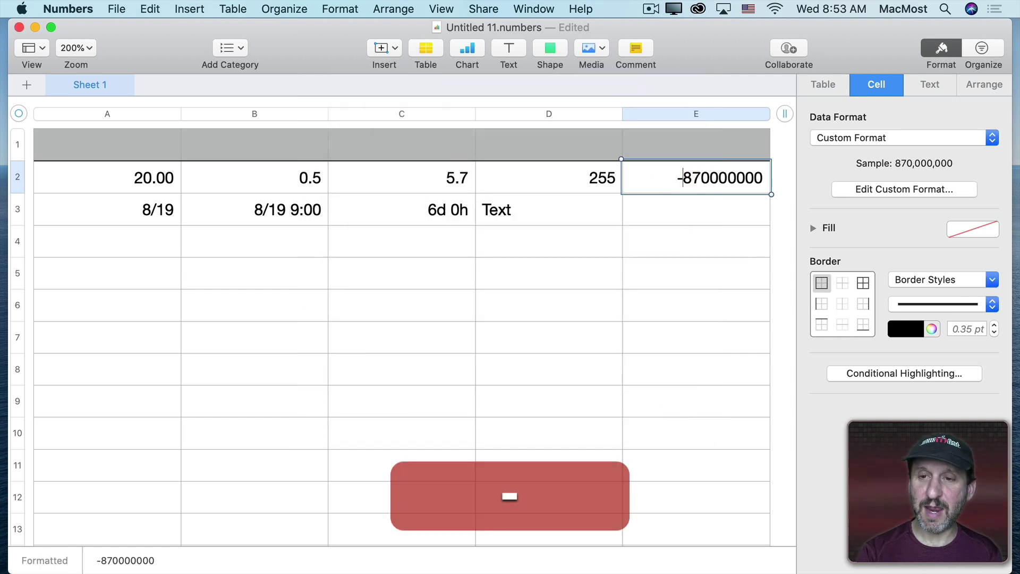
{"action": "key", "text": "Return"}
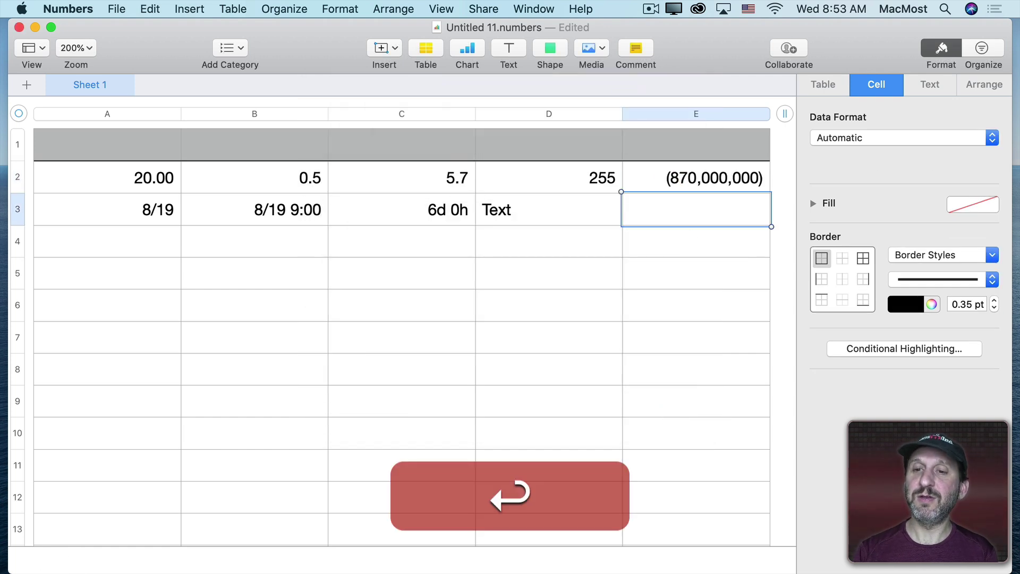
{"action": "left_click", "coordinate": [692, 177]}
{"action": "left_click", "coordinate": [903, 189]}
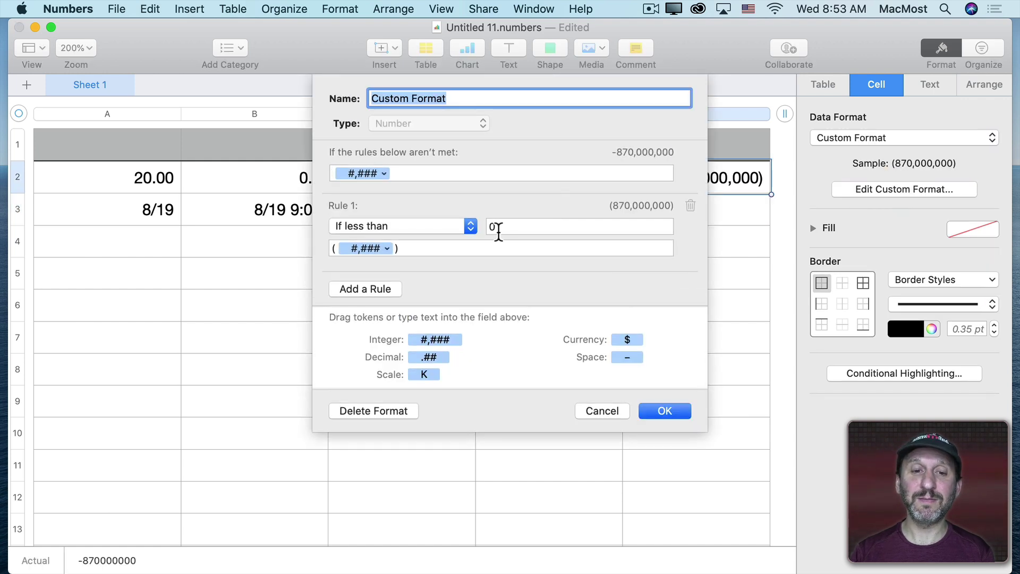
{"action": "left_click", "coordinate": [365, 289]}
{"action": "left_click", "coordinate": [401, 304]}
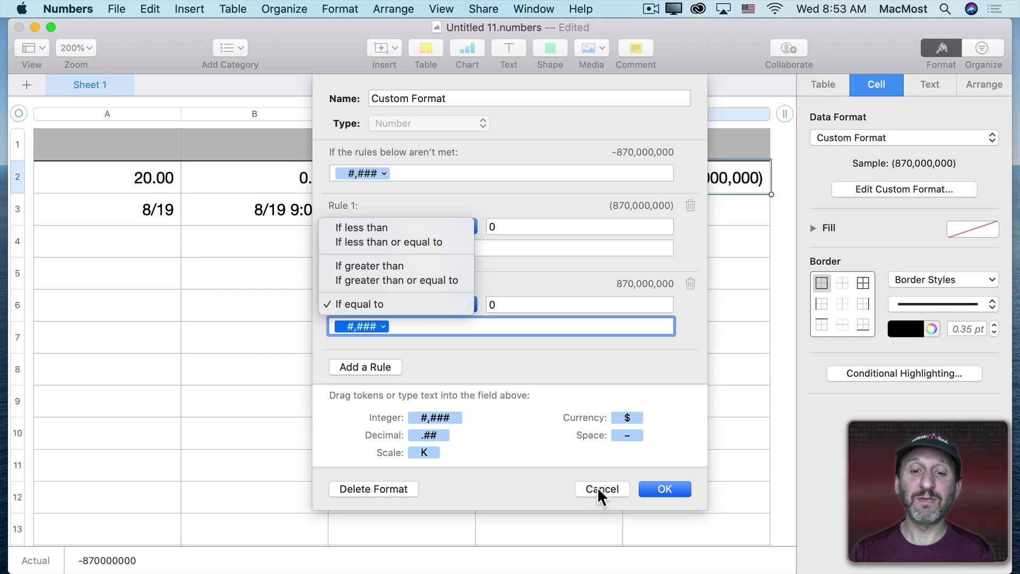
{"action": "left_click", "coordinate": [602, 488]}
{"action": "left_click", "coordinate": [159, 182]}
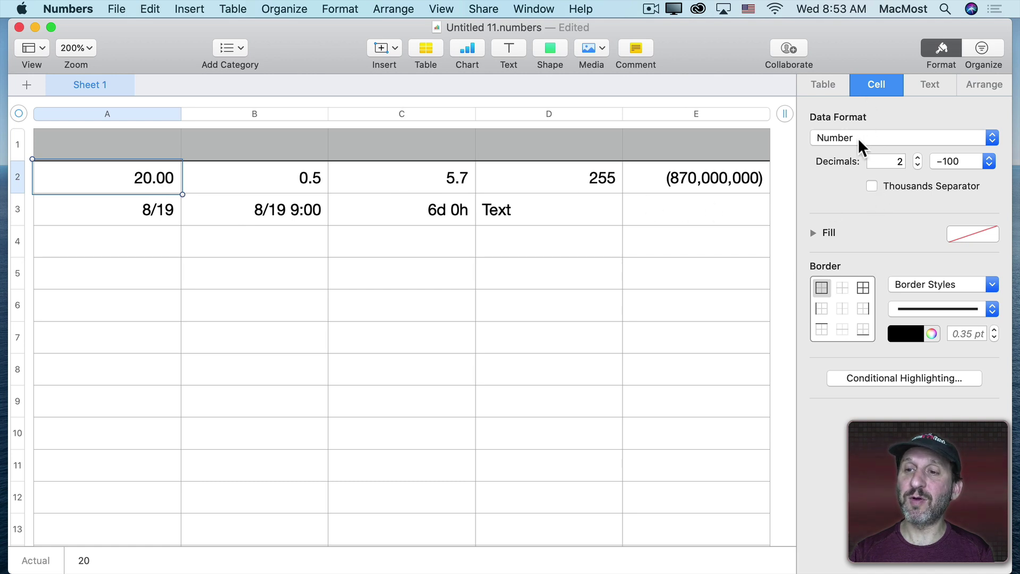
- Start a custom format for A2 with an 'equal to' rule
{"action": "left_click", "coordinate": [905, 137]}
{"action": "left_click", "coordinate": [877, 389]}
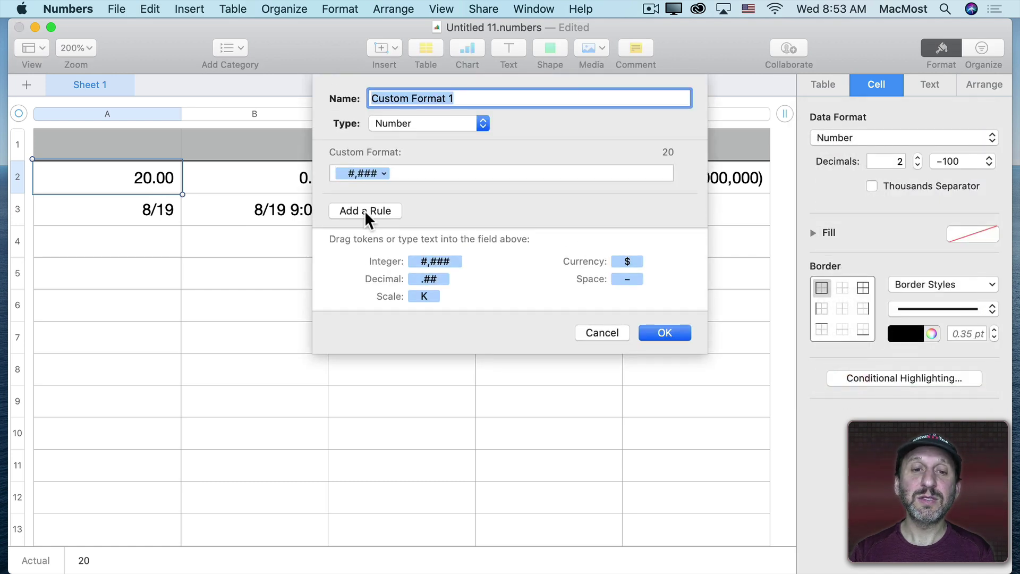
{"action": "left_click", "coordinate": [364, 210]}
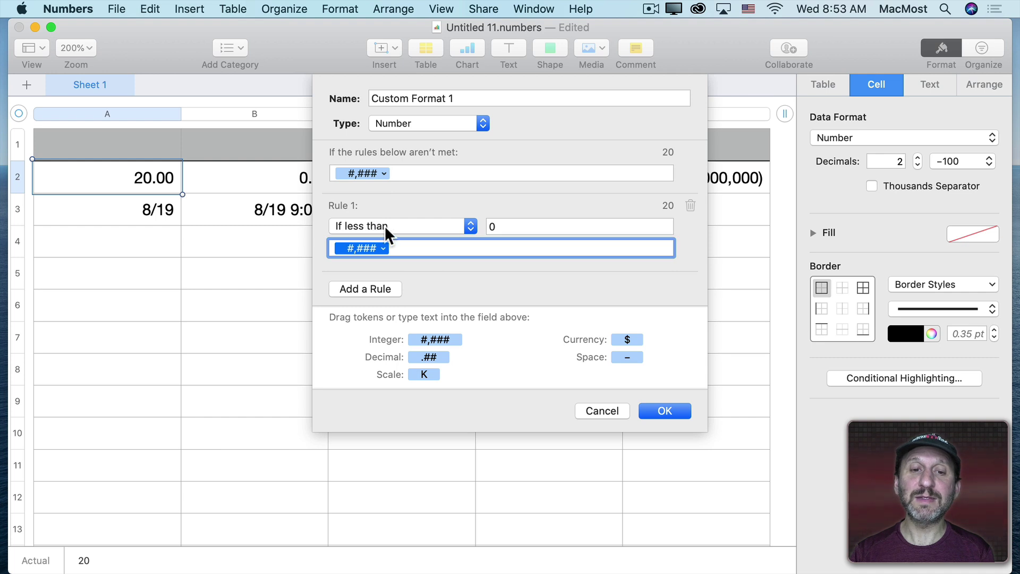
{"action": "left_click", "coordinate": [385, 225]}
{"action": "left_click", "coordinate": [380, 301]}
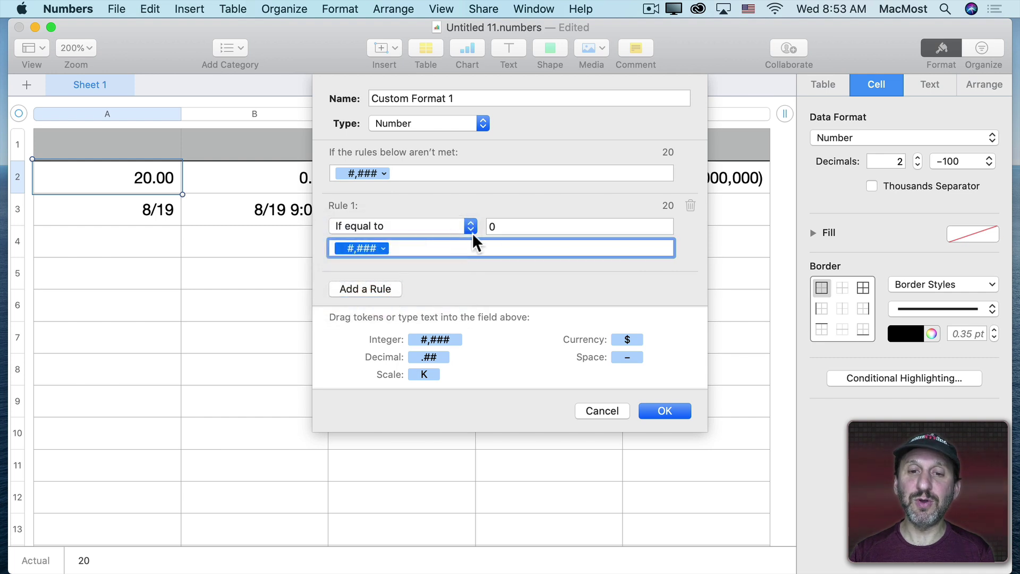
- Make the rule match 42 and append !!! after #,###, then enter 42 in A2
{"action": "double_click", "coordinate": [492, 226]}
{"action": "type", "text": "42"}
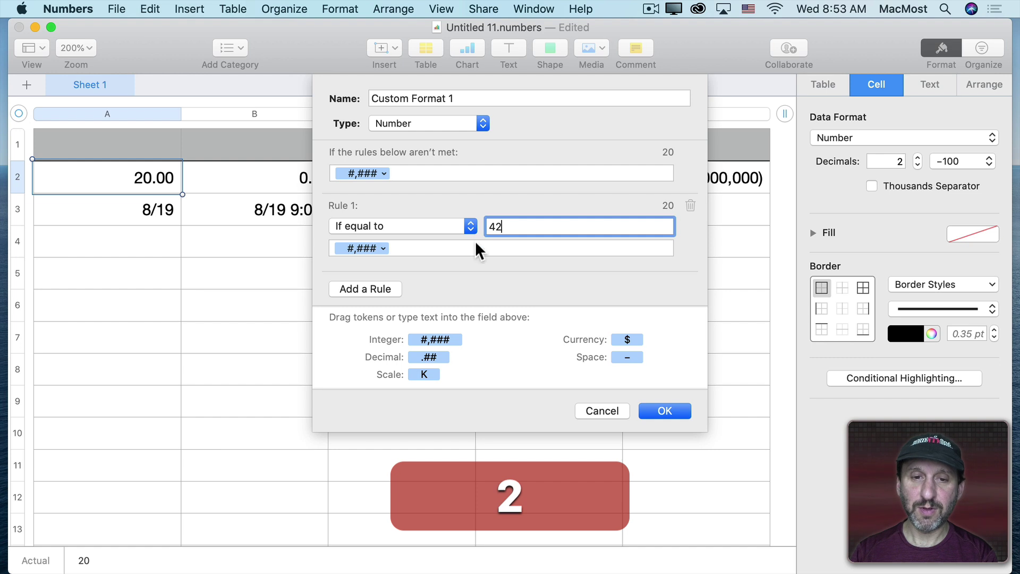
{"action": "left_click", "coordinate": [478, 248]}
{"action": "type", "text": "!!!"}
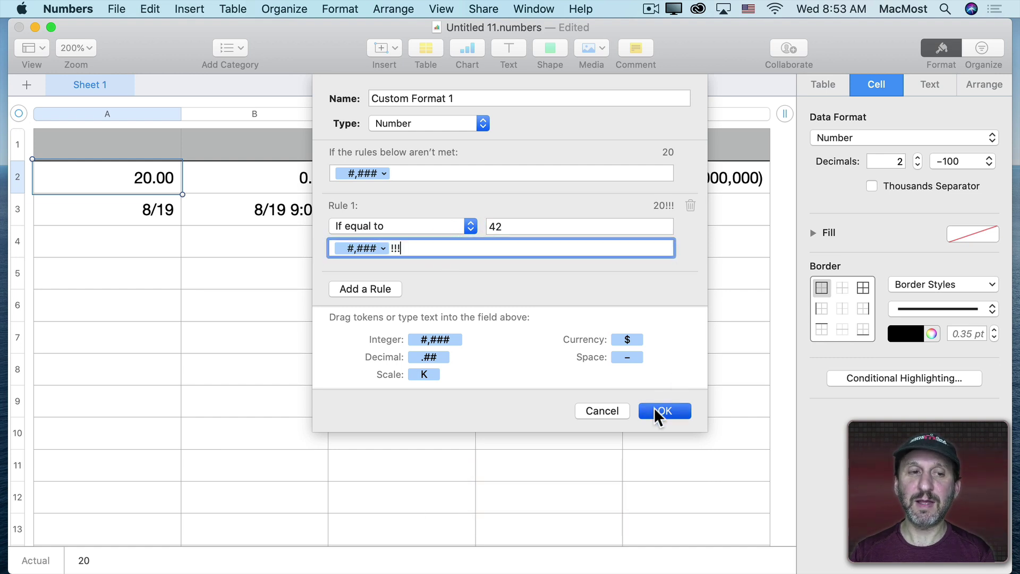
{"action": "left_click", "coordinate": [655, 407]}
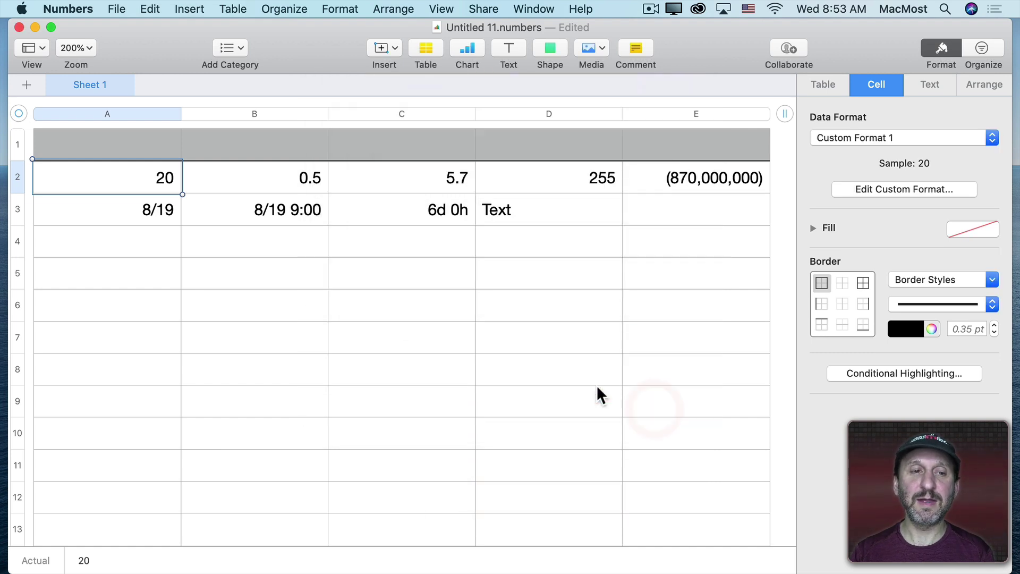
{"action": "double_click", "coordinate": [160, 183]}
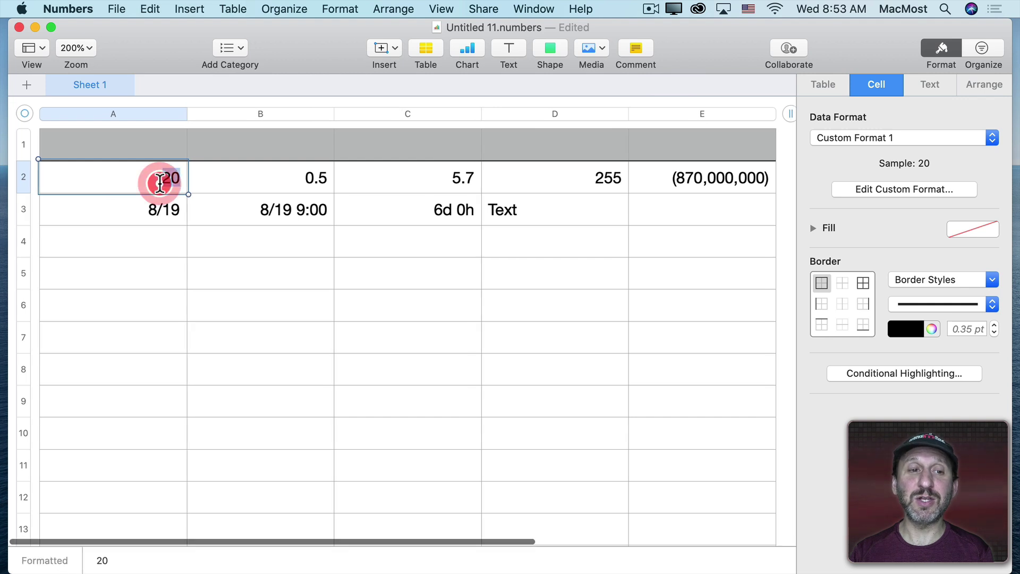
{"action": "type", "text": "42"}
{"action": "key", "text": "Return"}
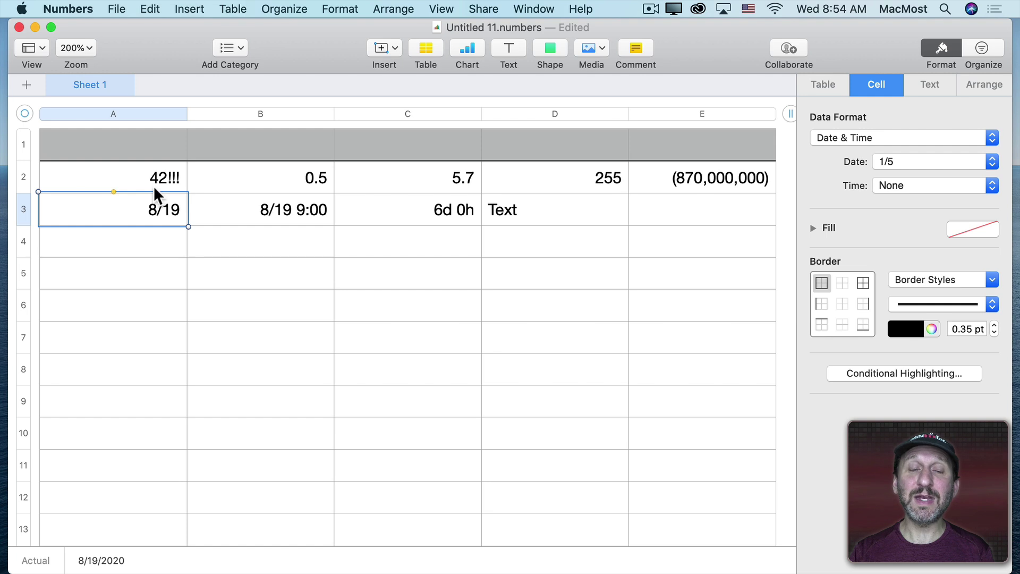
- Enter 56, 76, 42 and 34 across cells B6 to E6
{"action": "left_click", "coordinate": [245, 300]}
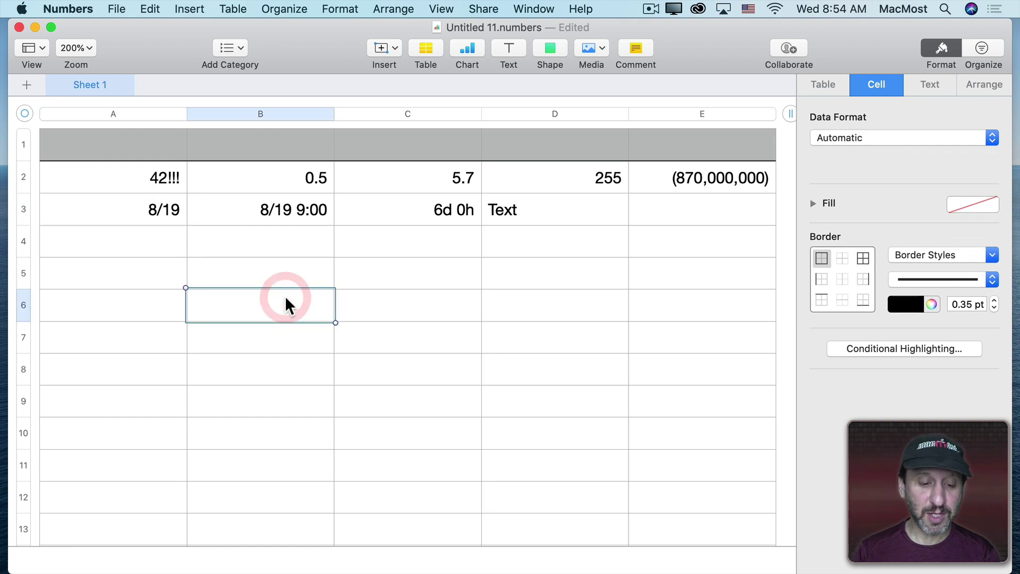
{"action": "type", "text": "56"}
{"action": "key", "text": "Tab"}
{"action": "type", "text": "76"}
{"action": "key", "text": "Tab"}
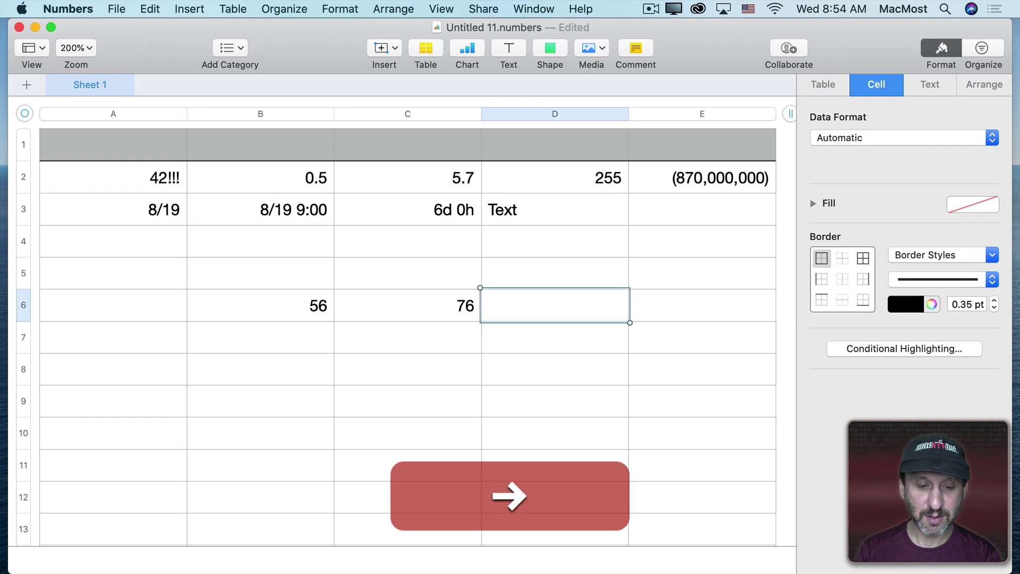
{"action": "type", "text": "42"}
{"action": "key", "text": "Tab"}
{"action": "type", "text": "34"}
- Apply Custom Format 1 (the 42!!! format) to B6:E6
{"action": "left_click", "coordinate": [256, 305]}
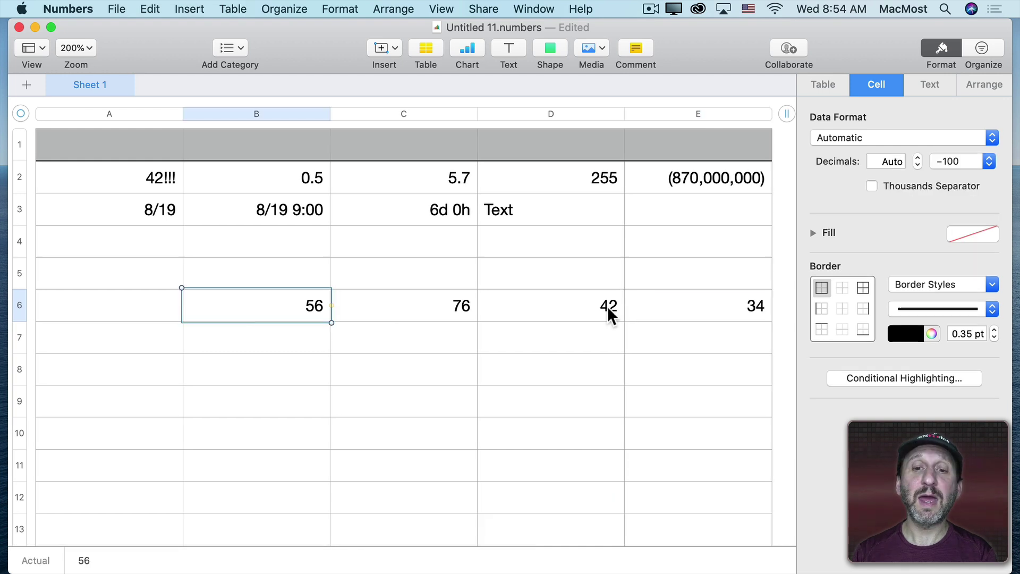
{"action": "left_click", "coordinate": [687, 308], "text": "shift"}
{"action": "left_click", "coordinate": [870, 137]}
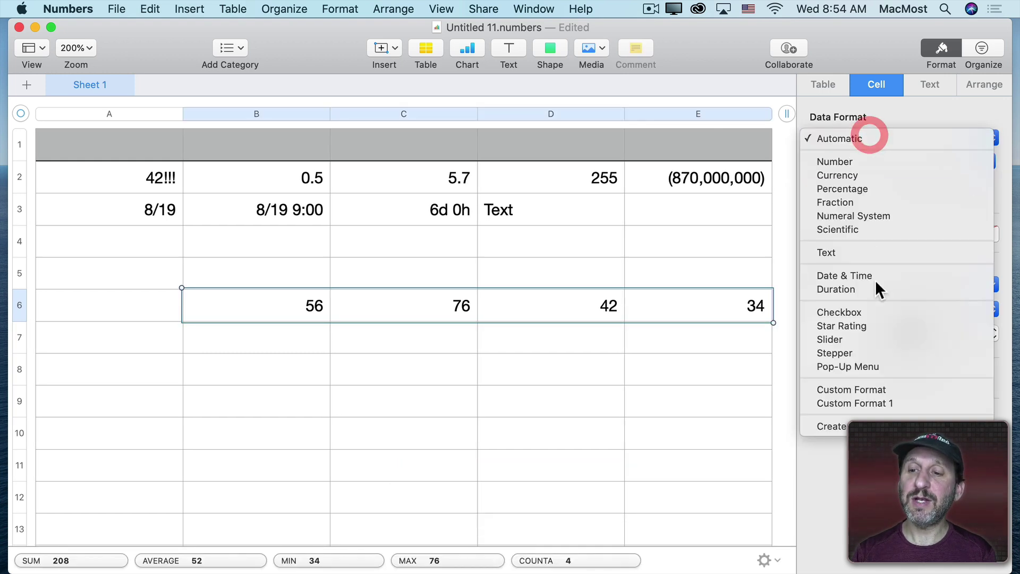
{"action": "left_click", "coordinate": [862, 403]}
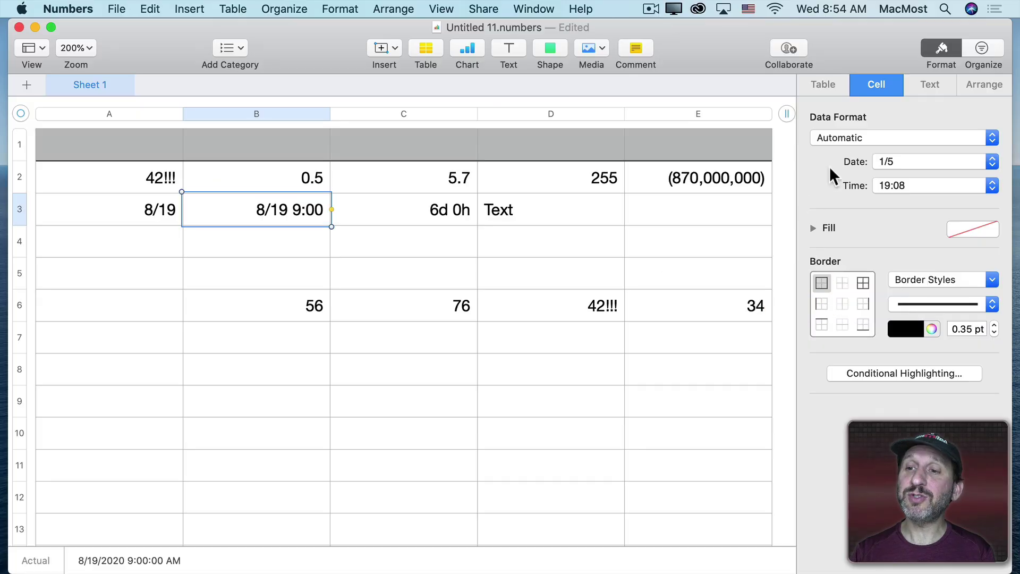
- Start a new custom date format for B3 and clear its existing tokens
{"action": "left_click", "coordinate": [848, 136]}
{"action": "left_click", "coordinate": [846, 431]}
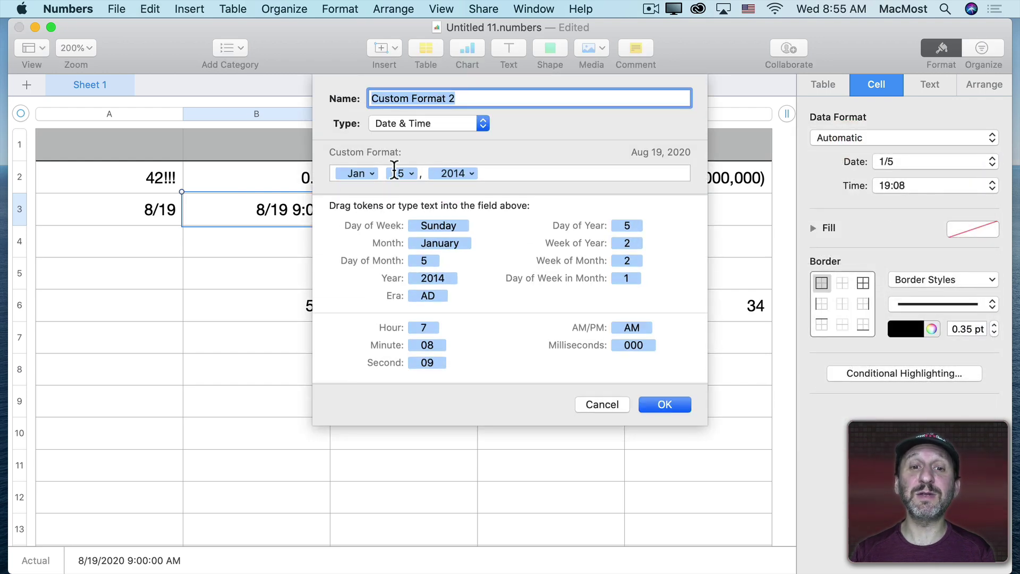
{"action": "left_click", "coordinate": [370, 174]}
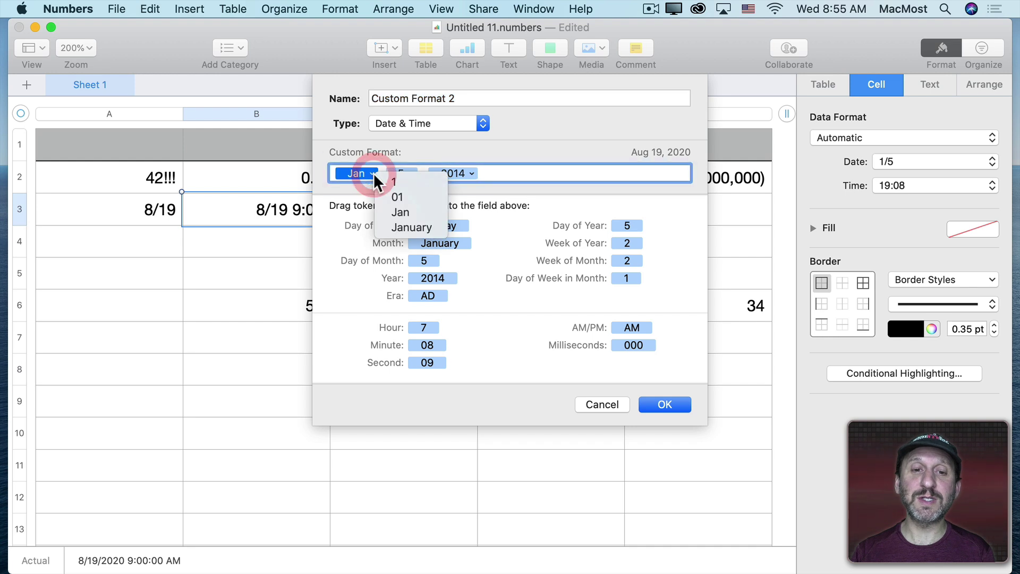
{"action": "key", "text": "Escape"}
{"action": "left_click", "coordinate": [471, 174]}
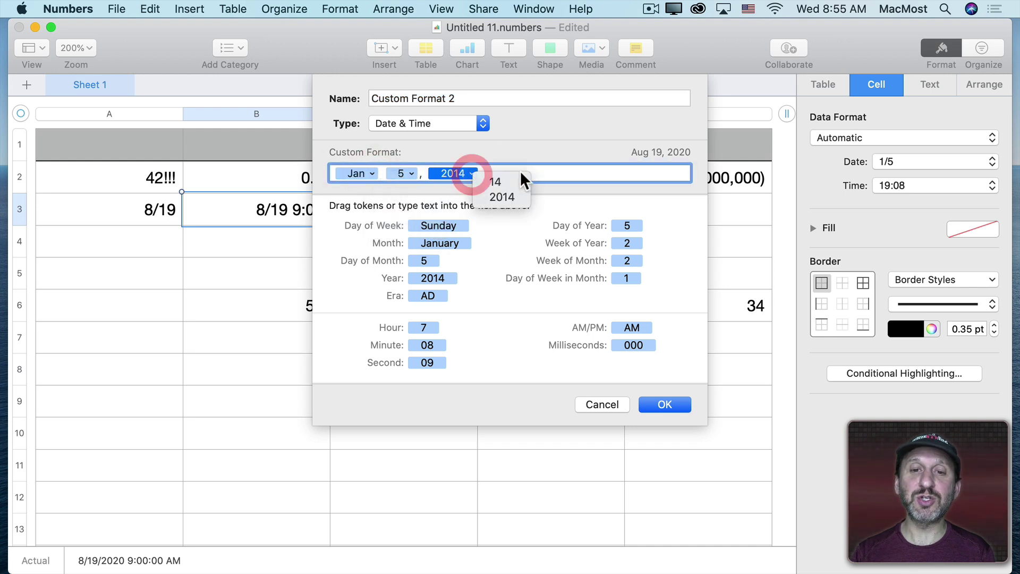
{"action": "left_click", "coordinate": [558, 171]}
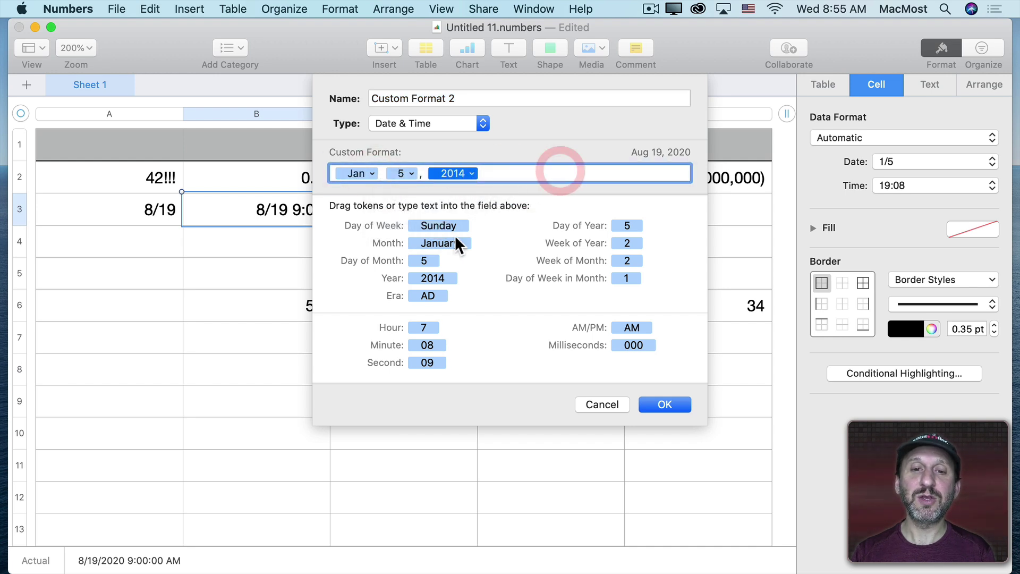
{"action": "type", "text": ","}
{"action": "left_click", "coordinate": [422, 173]}
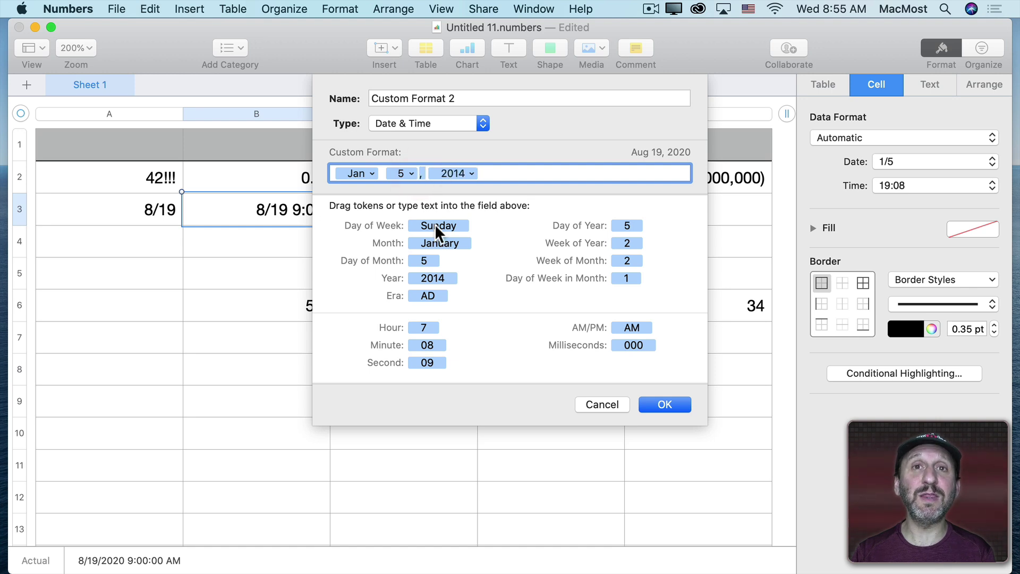
{"action": "key", "text": "super+a"}
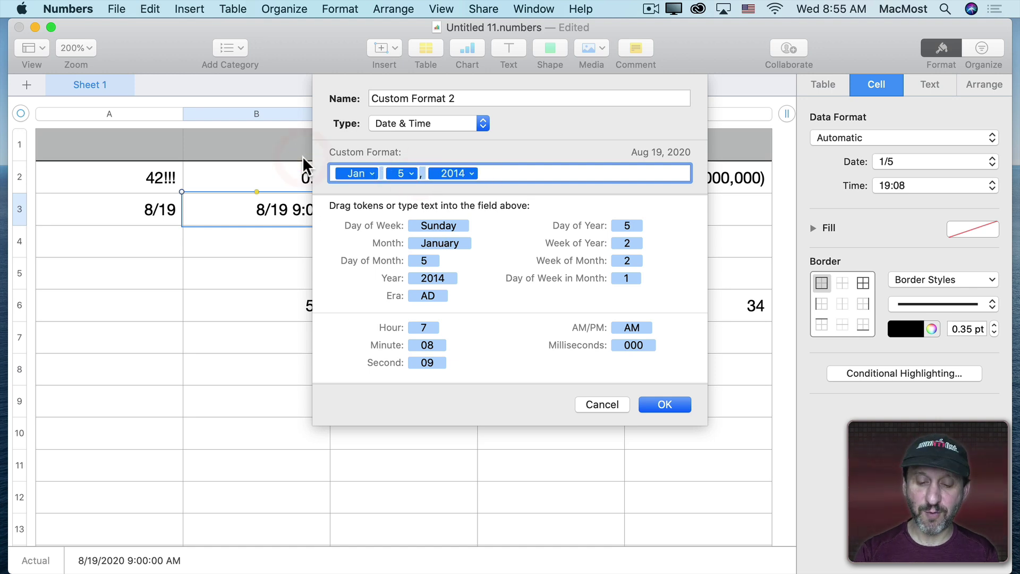
{"action": "key", "text": "BackSpace"}
- Build the format as Year, a dash, then Month shown as two digits (01)
{"action": "left_click_drag", "start_coordinate": [432, 277], "coordinate": [359, 173]}
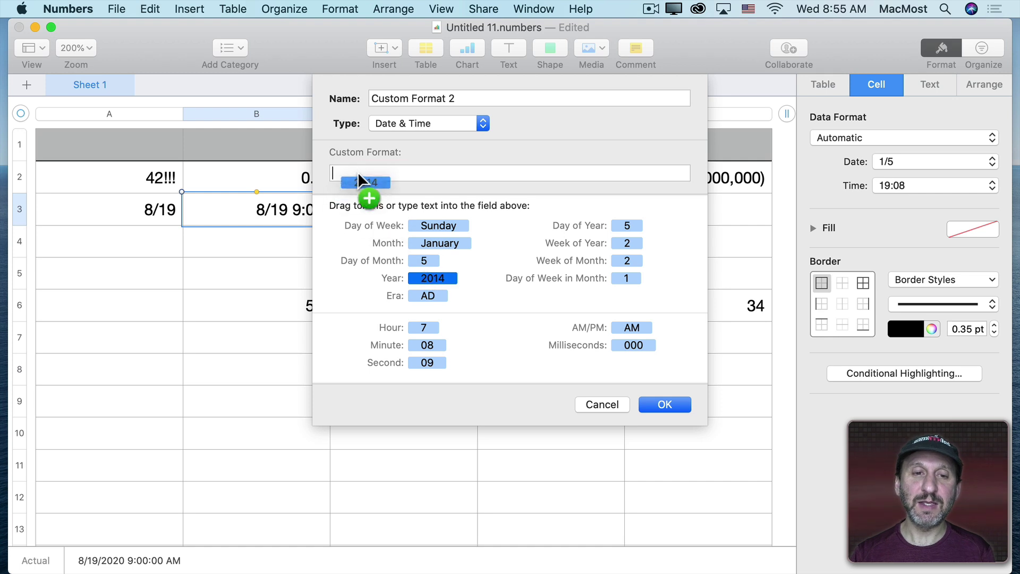
{"action": "left_click", "coordinate": [395, 173]}
{"action": "type", "text": "-"}
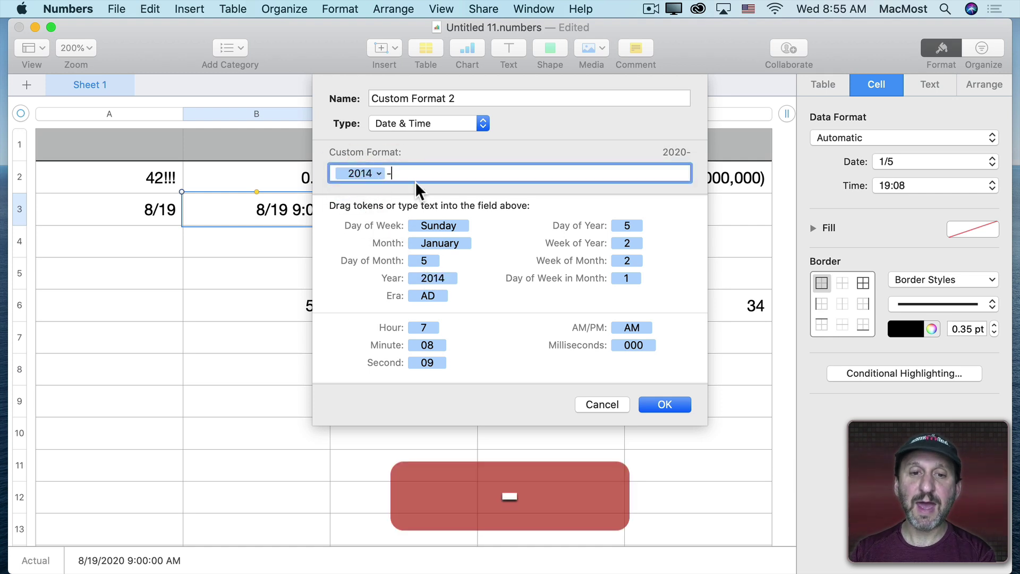
{"action": "left_click_drag", "start_coordinate": [439, 243], "coordinate": [423, 173]}
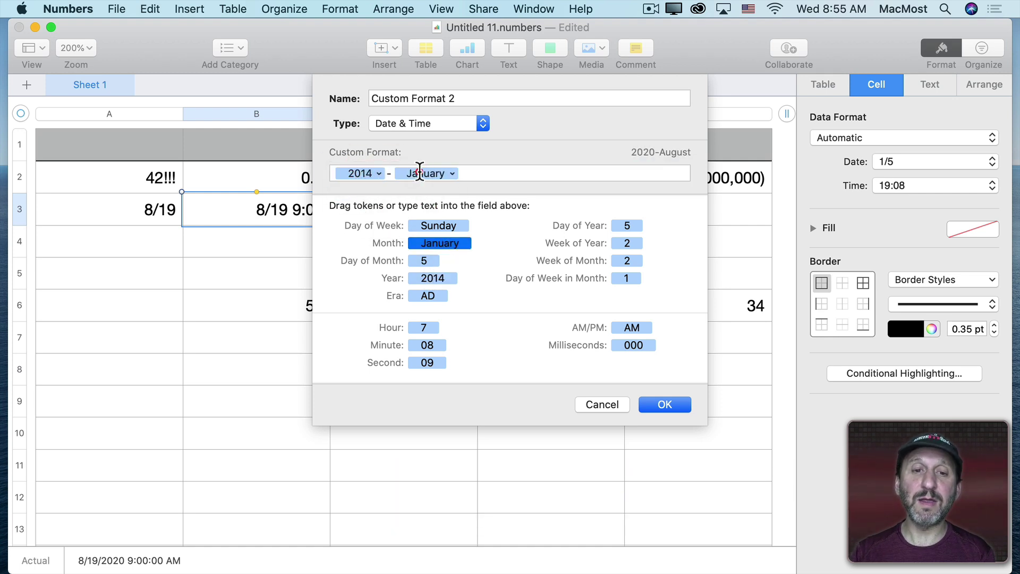
{"action": "left_click", "coordinate": [453, 173]}
{"action": "left_click", "coordinate": [478, 193]}
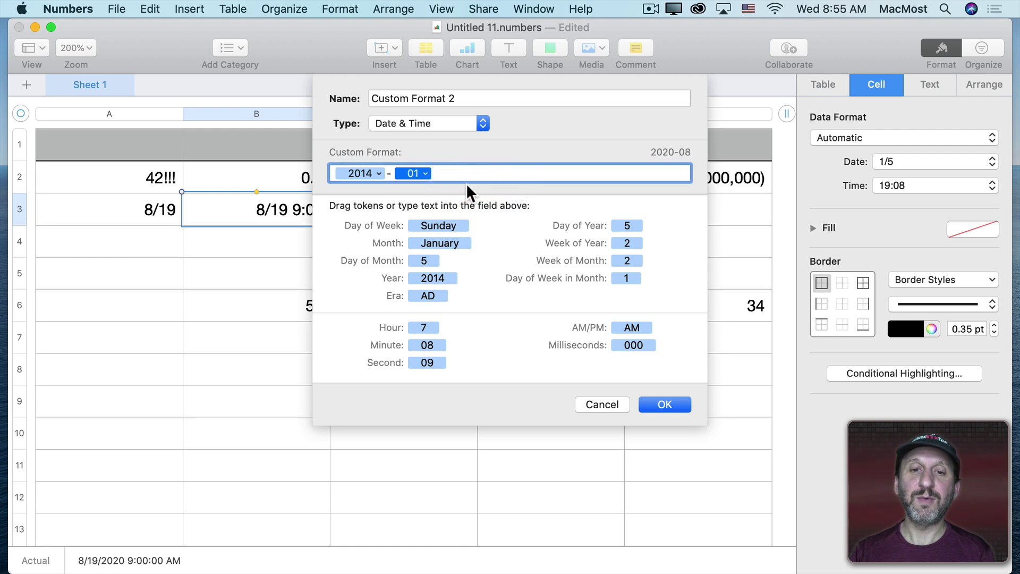
- Add a dash and Day shown as 05, then save the format
{"action": "left_click", "coordinate": [443, 172]}
{"action": "type", "text": "-"}
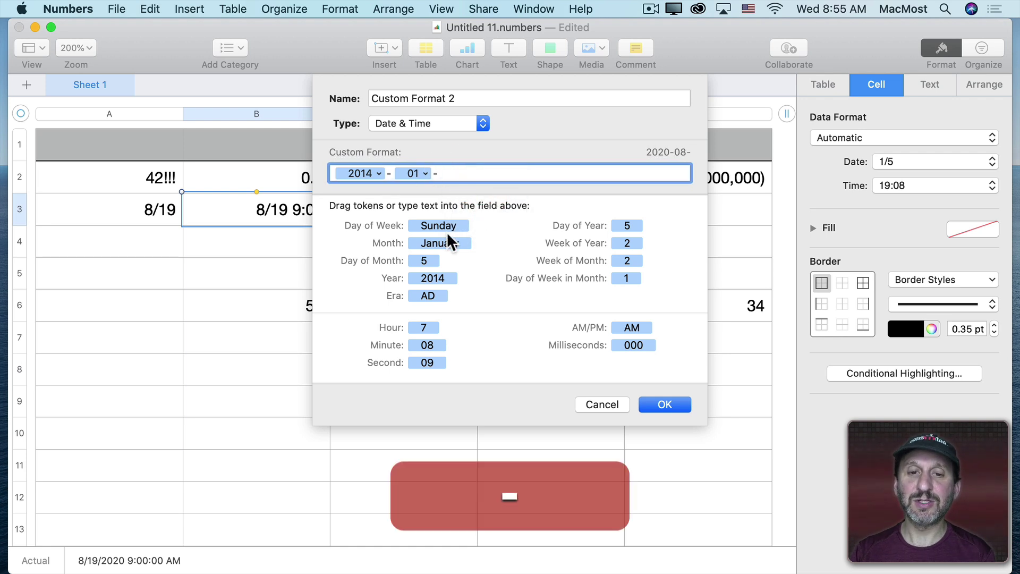
{"action": "left_click_drag", "start_coordinate": [423, 260], "coordinate": [466, 173]}
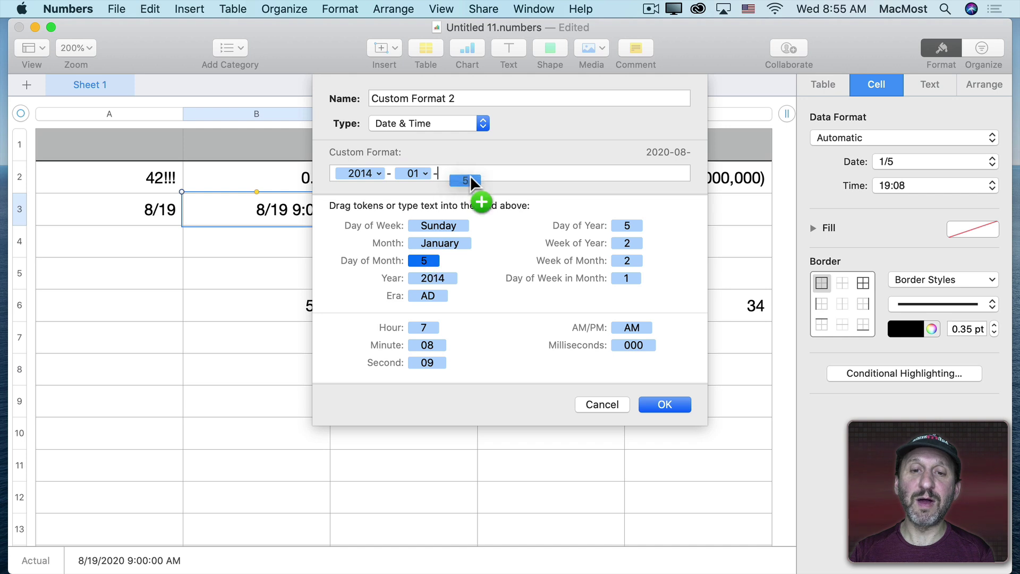
{"action": "left_click", "coordinate": [463, 174]}
{"action": "left_click", "coordinate": [489, 195]}
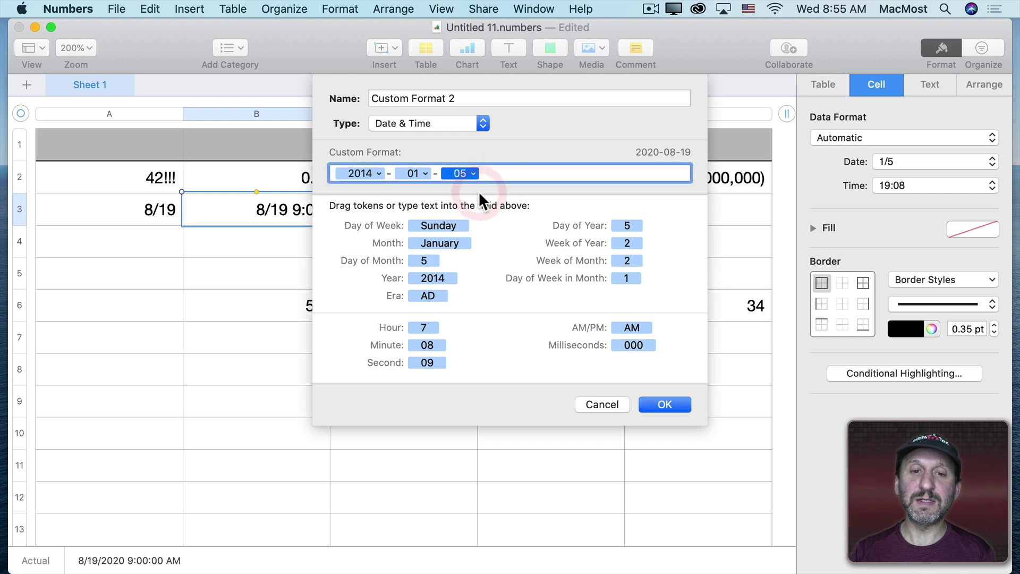
{"action": "left_click", "coordinate": [665, 404]}
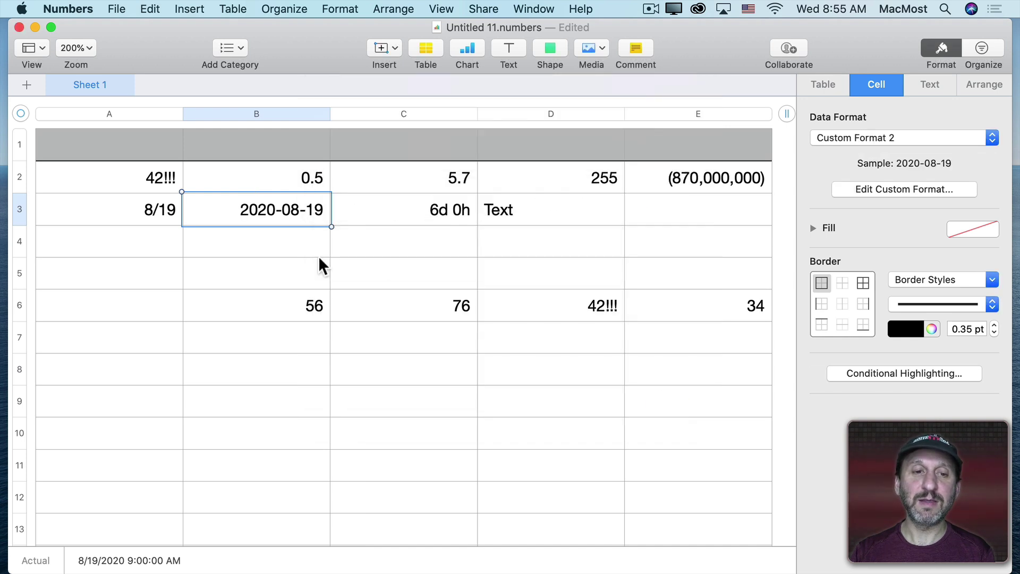
- Create a custom text format for D3 that adds 'Name: ' before the text token
{"action": "left_click", "coordinate": [530, 209]}
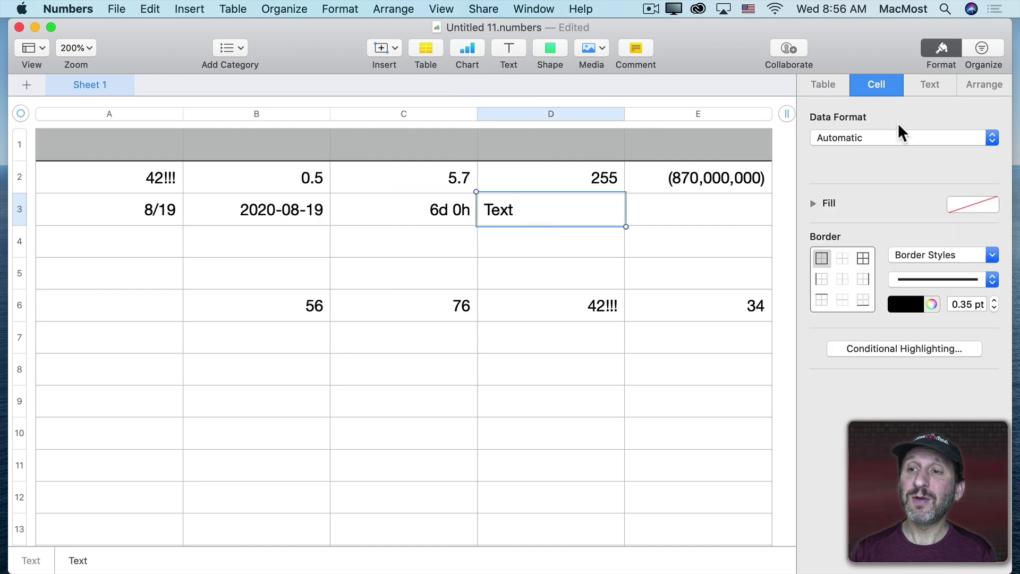
{"action": "left_click", "coordinate": [898, 137]}
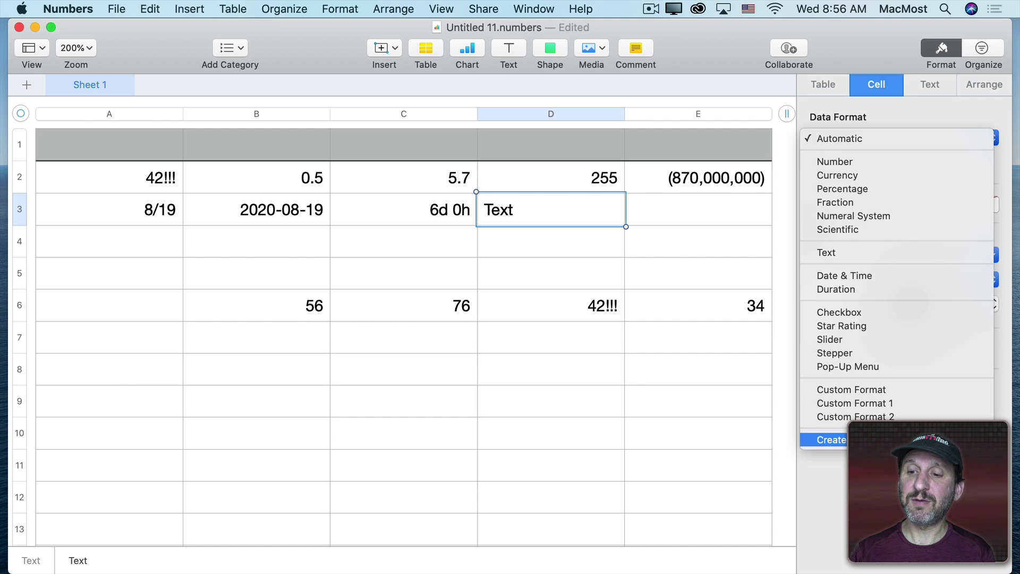
{"action": "left_click", "coordinate": [831, 439]}
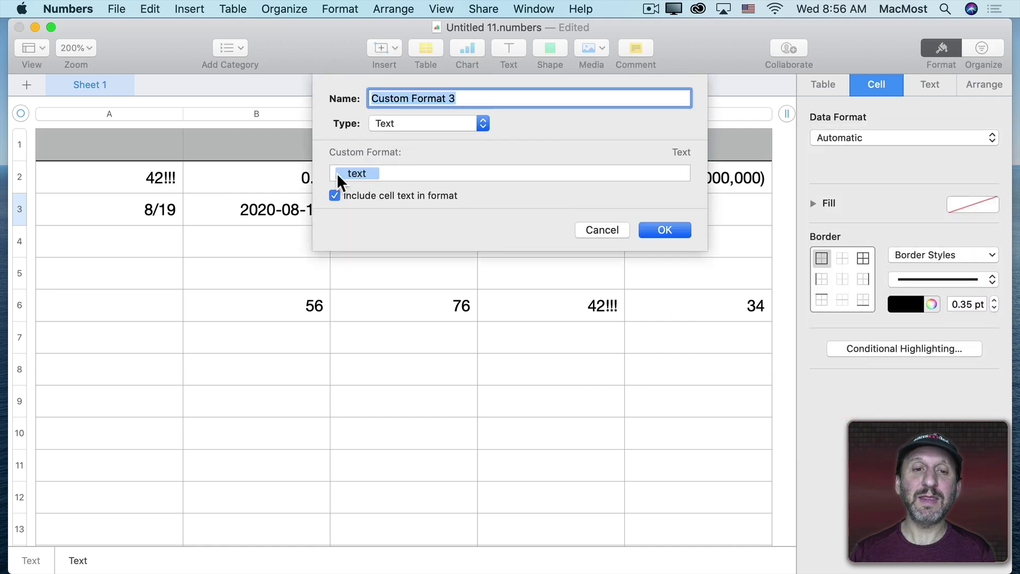
{"action": "left_click", "coordinate": [386, 174]}
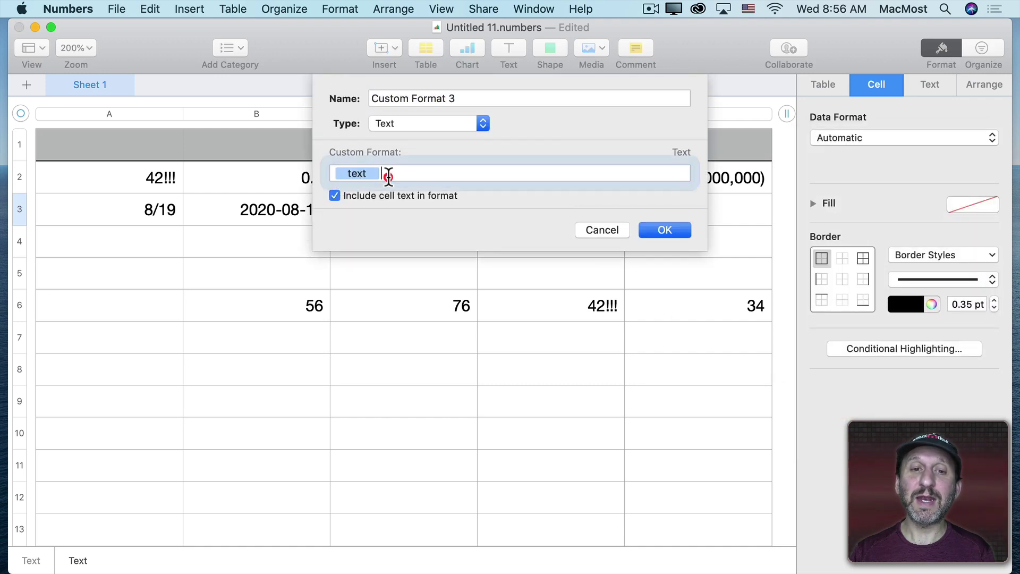
{"action": "left_click", "coordinate": [332, 170]}
{"action": "key", "text": "Left"}
{"action": "key", "text": "Left"}
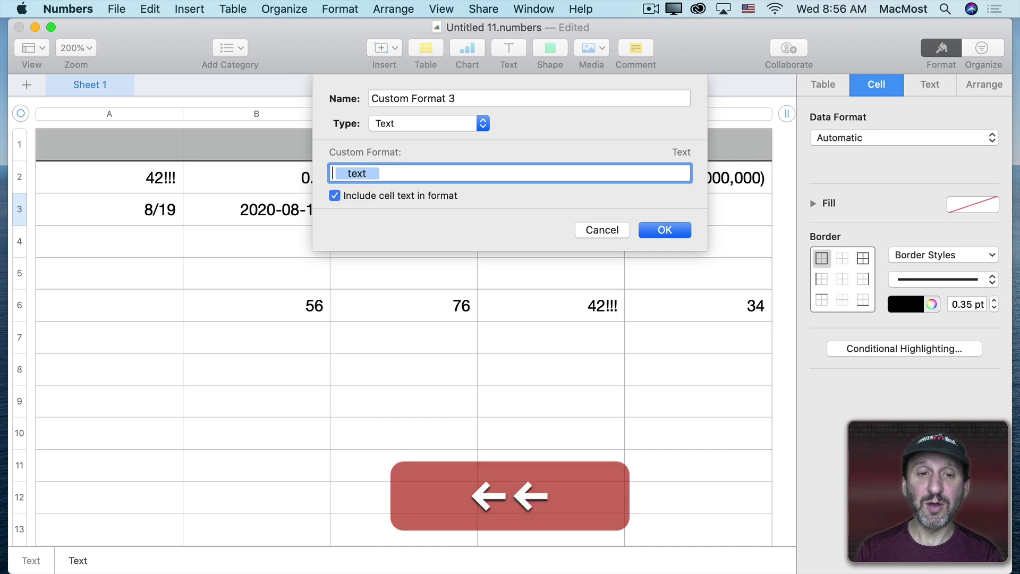
{"action": "type", "text": "Name"}
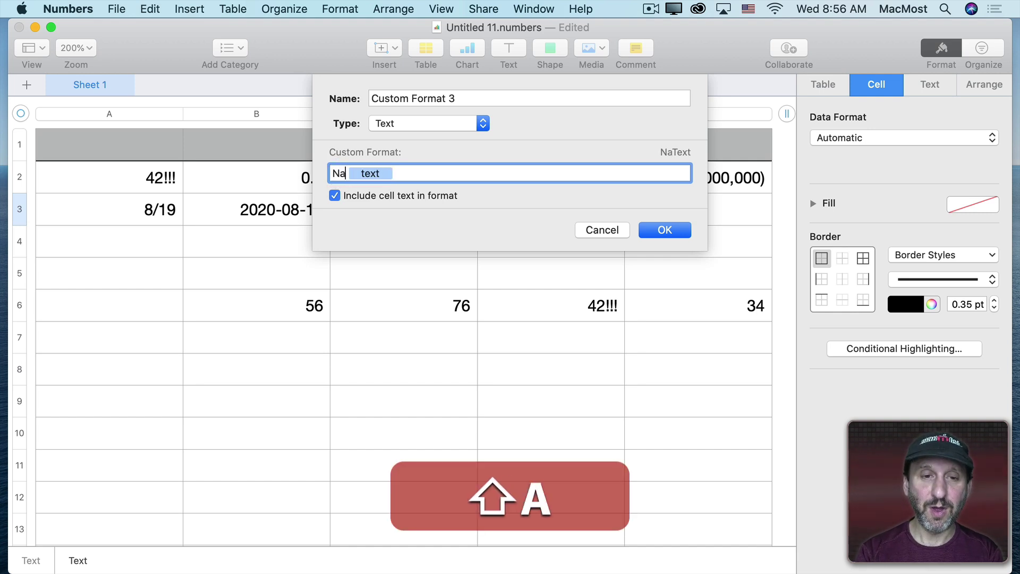
{"action": "type", "text": ":"}
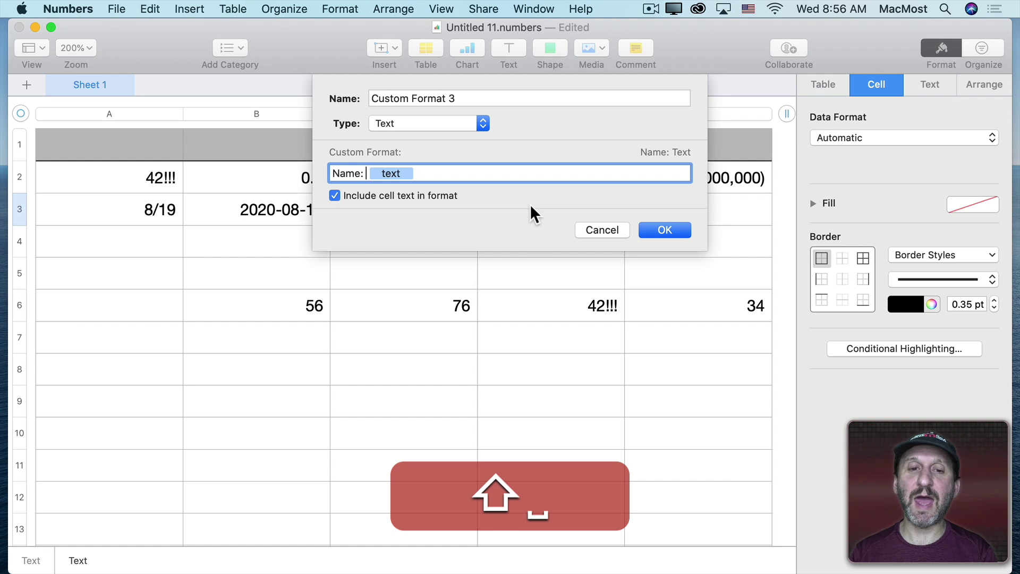
{"action": "left_click", "coordinate": [651, 229]}
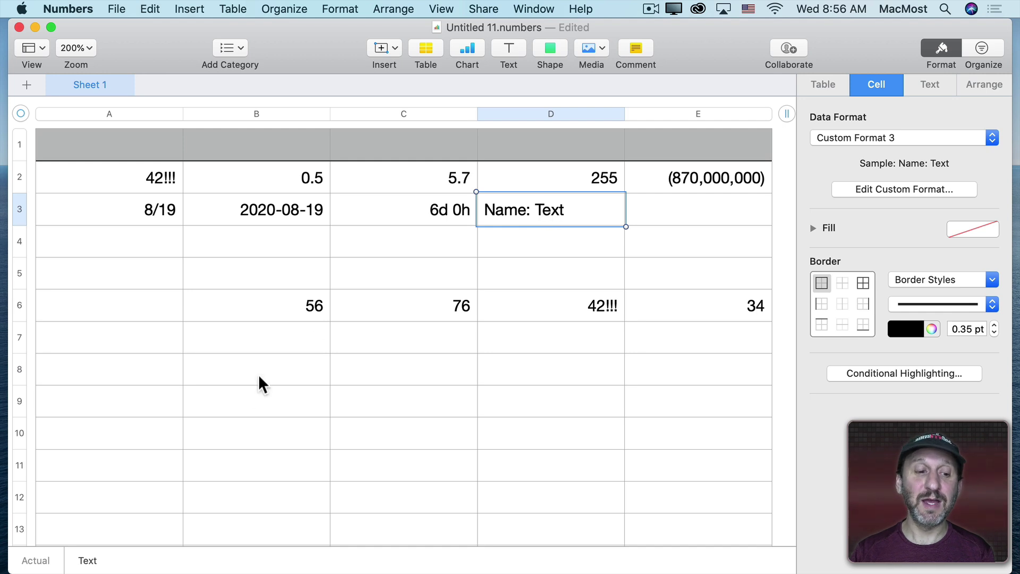
- Replace D3's text with Gary
{"action": "double_click", "coordinate": [559, 217]}
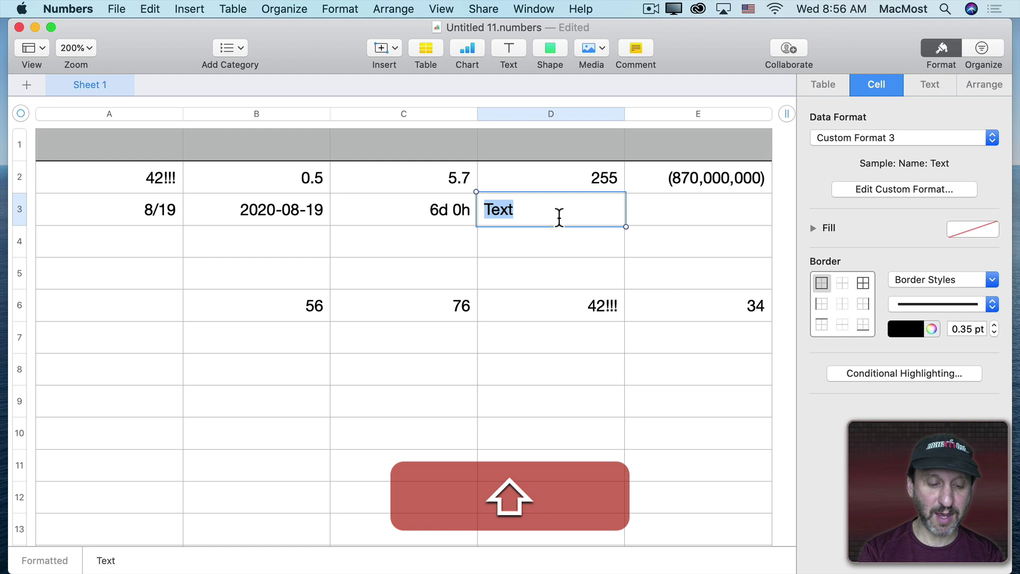
{"action": "type", "text": "Gary"}
{"action": "key", "text": "Return"}
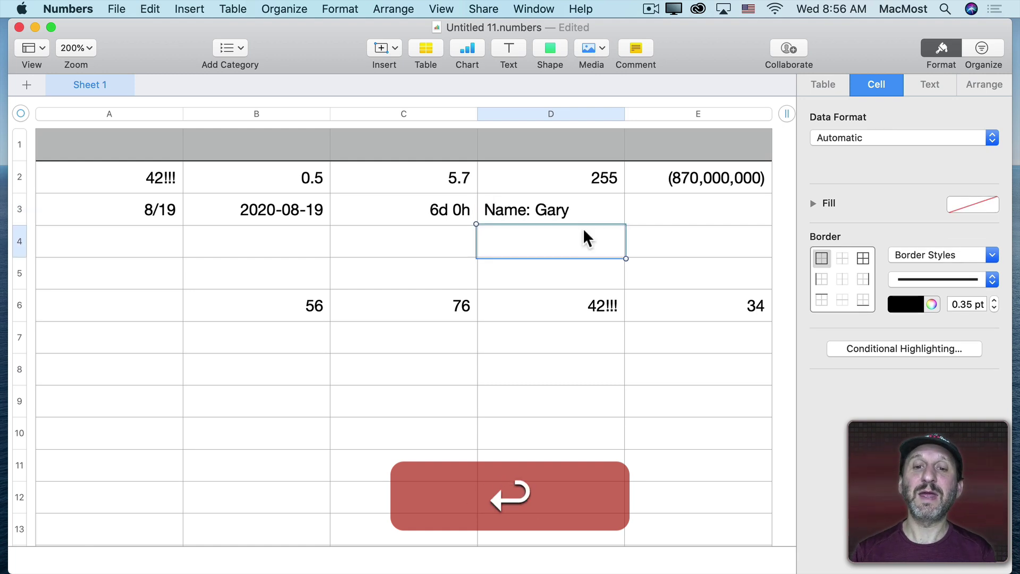